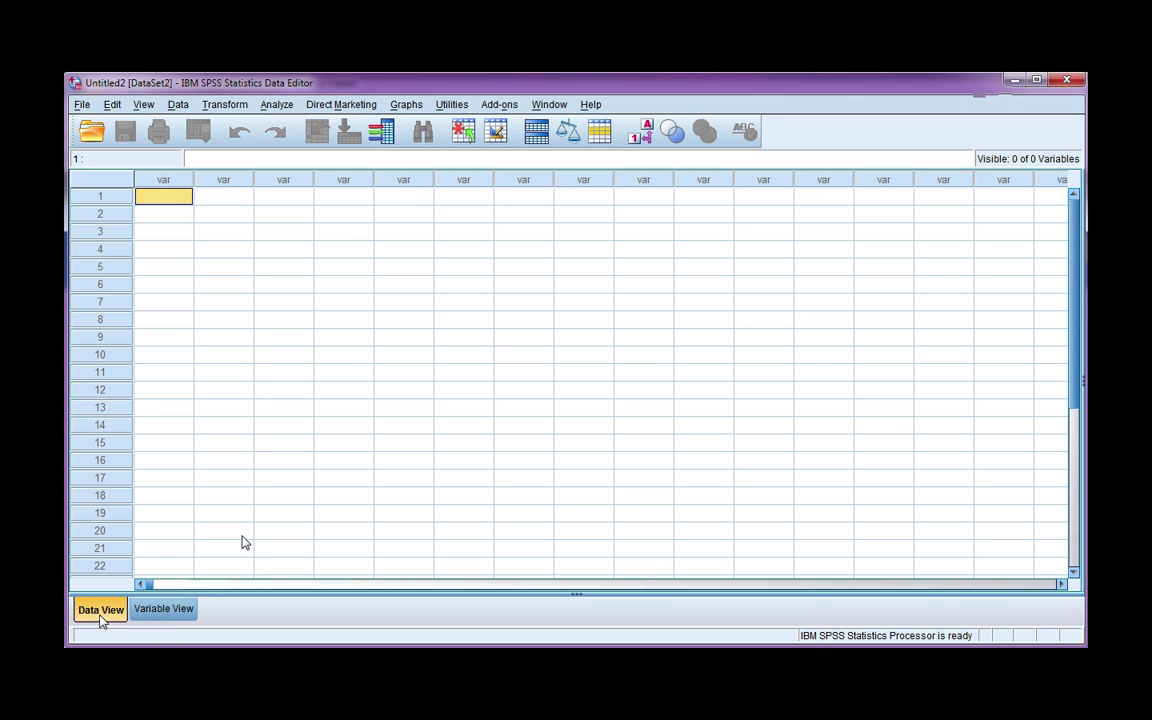
Toggle between Data View and Variable View, ending on the empty variable-definition grid.
{"action": "left_click", "coordinate": [157, 619]}
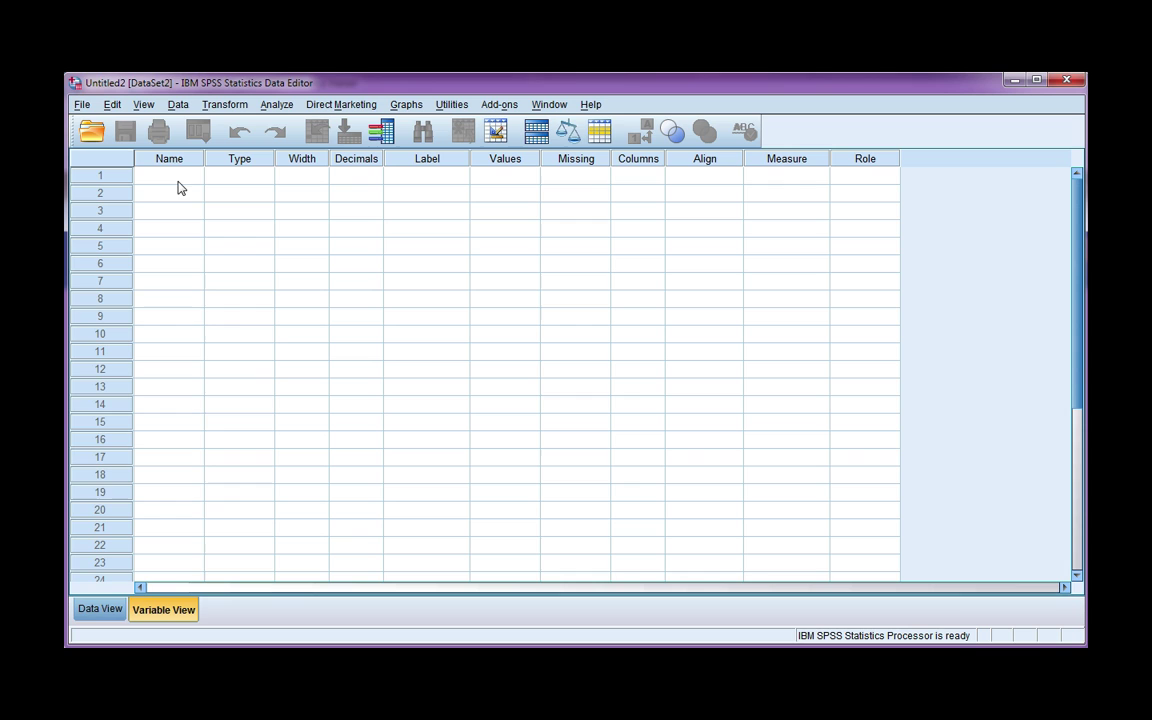
{"action": "left_click", "coordinate": [101, 609]}
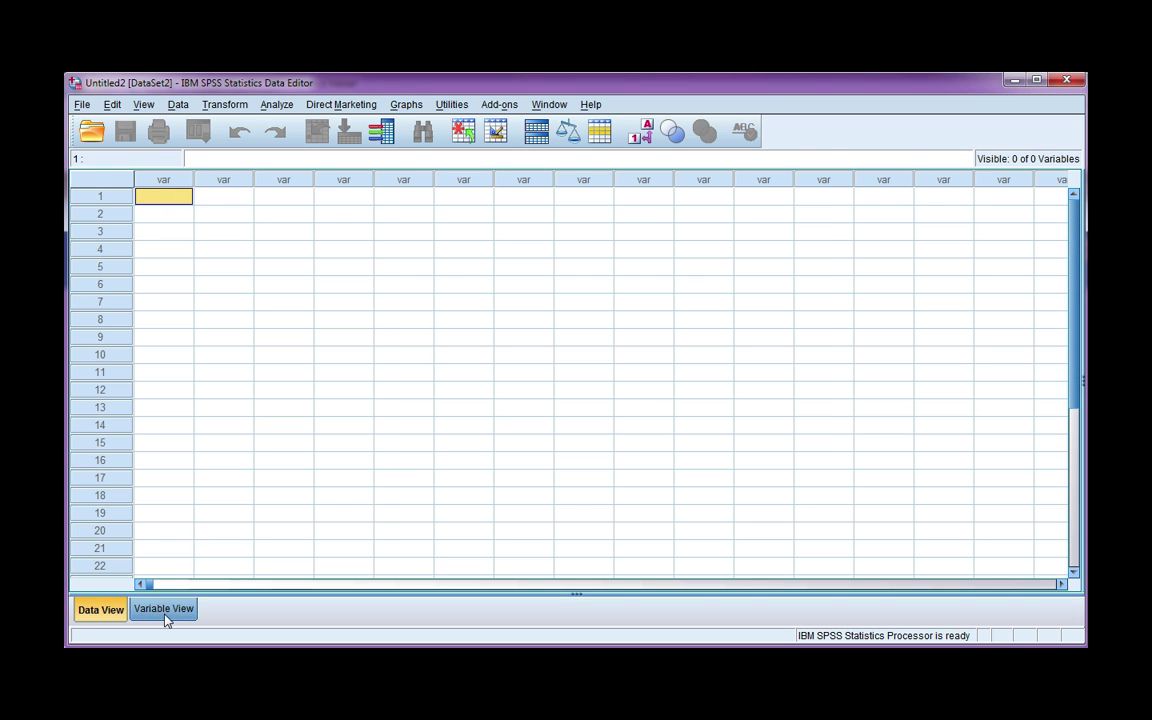
{"action": "left_click", "coordinate": [164, 612]}
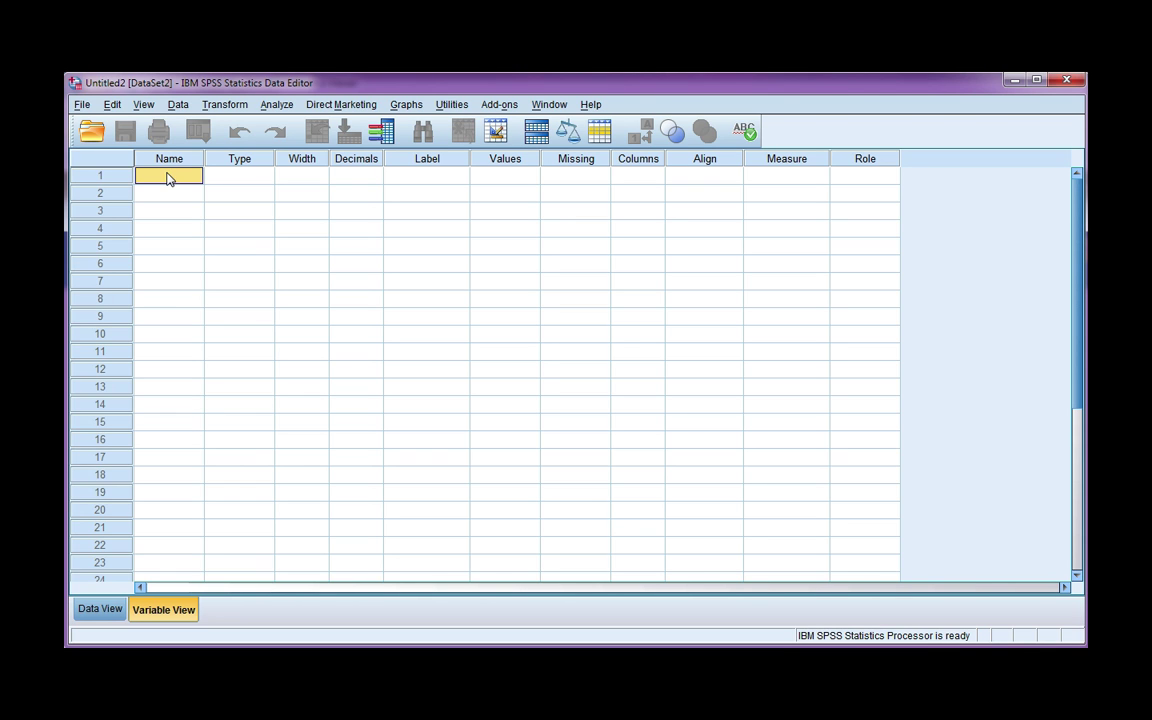
Name the first variable ID in Variable View.
{"action": "type", "text": "ID"}
{"action": "key", "text": "Return"}
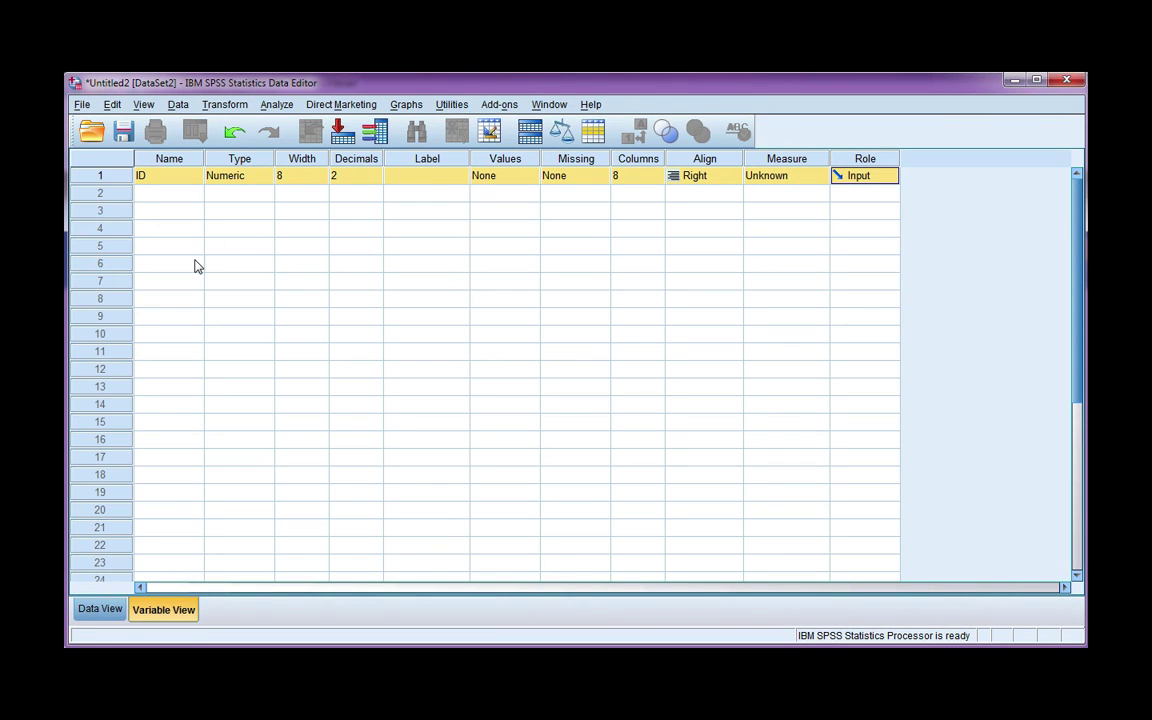
{"action": "left_click", "coordinate": [100, 608]}
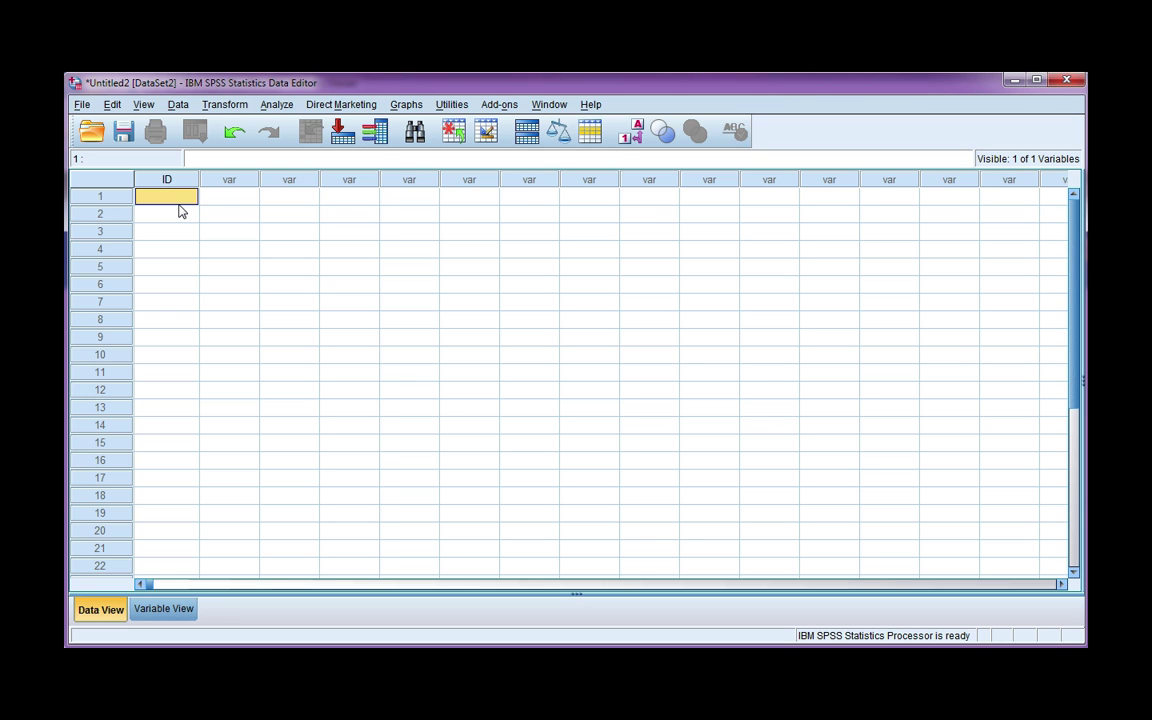
Enter ID values 1, 2, 3, 4 and 5 for the first five cases.
{"action": "type", "text": "1"}
{"action": "key", "text": "Return"}
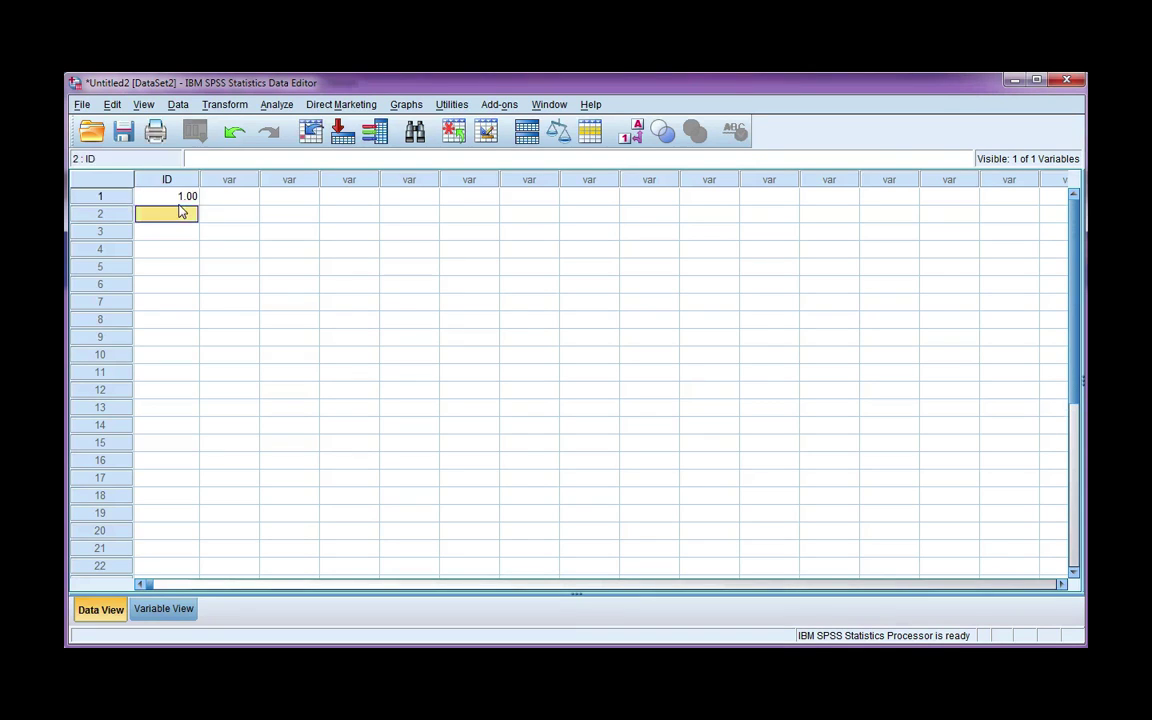
{"action": "type", "text": "2"}
{"action": "key", "text": "Return"}
{"action": "type", "text": "3"}
{"action": "key", "text": "Return"}
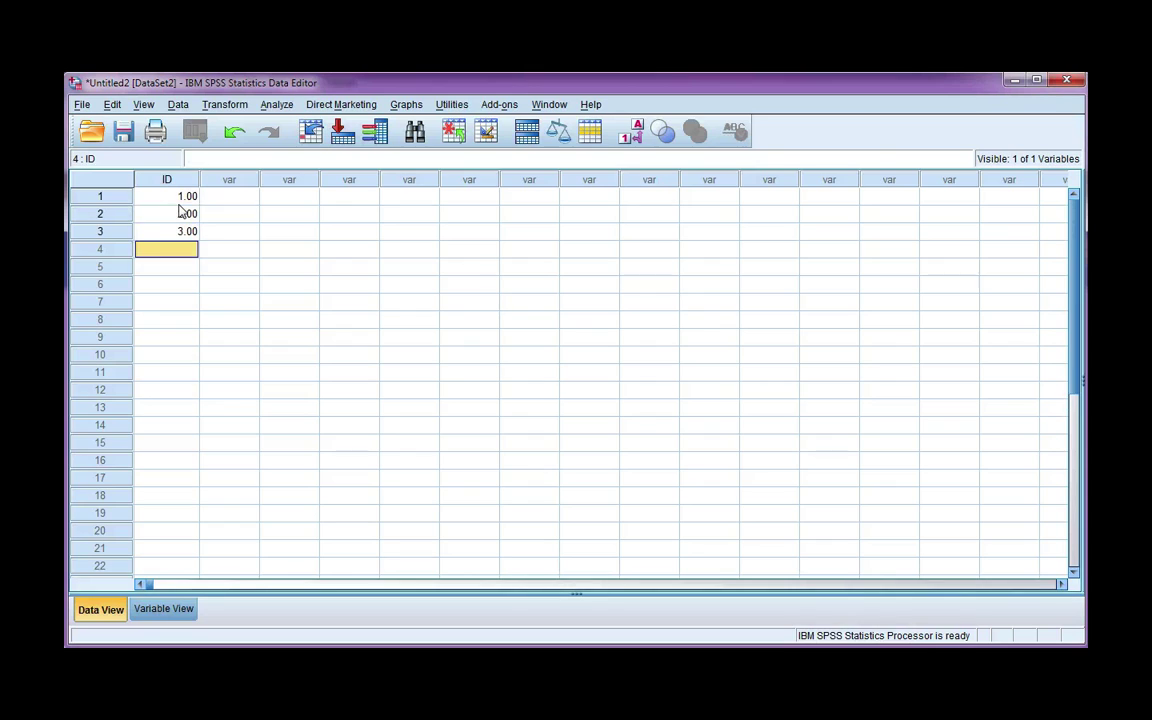
{"action": "type", "text": "4"}
{"action": "key", "text": "Return"}
{"action": "type", "text": "5"}
{"action": "key", "text": "Return"}
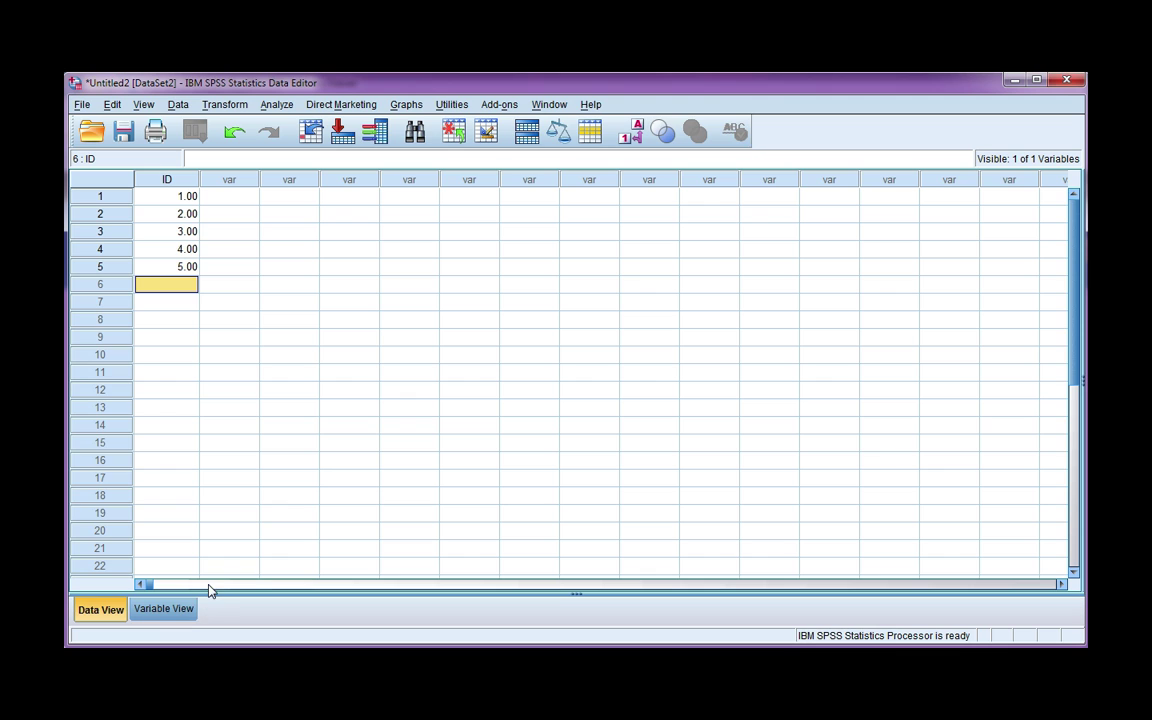
Add a second variable named Gender in row 2.
{"action": "left_click", "coordinate": [166, 617]}
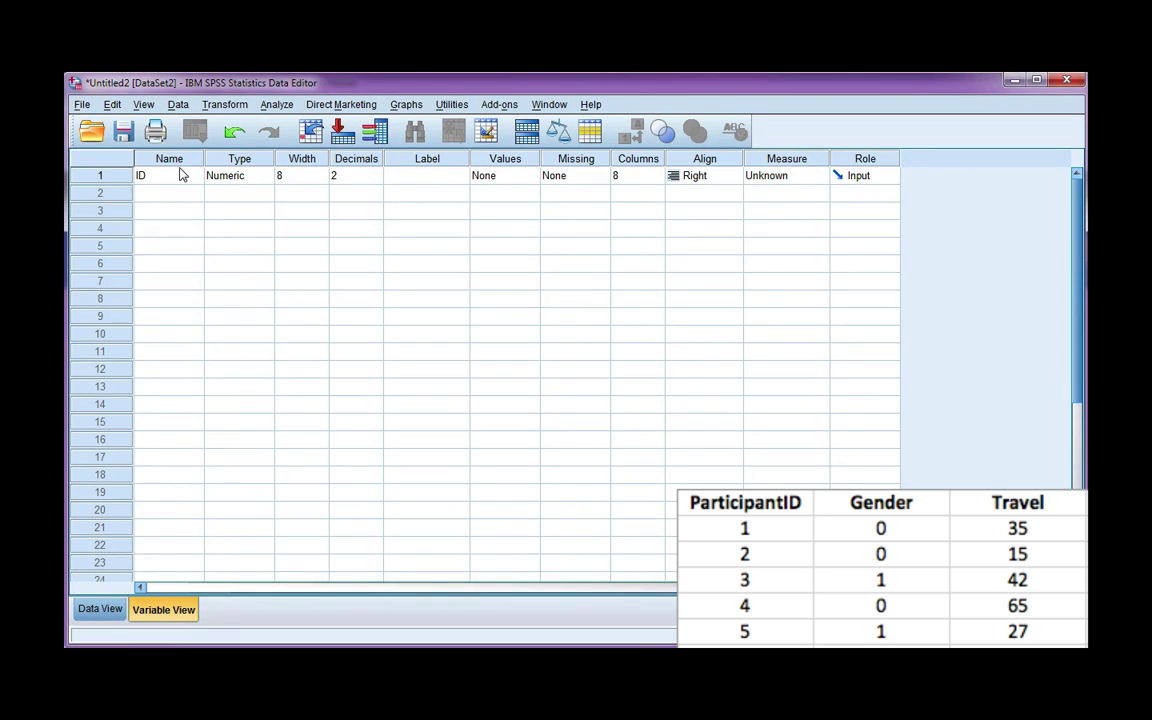
{"action": "left_click", "coordinate": [168, 197]}
{"action": "type", "text": "Gend"}
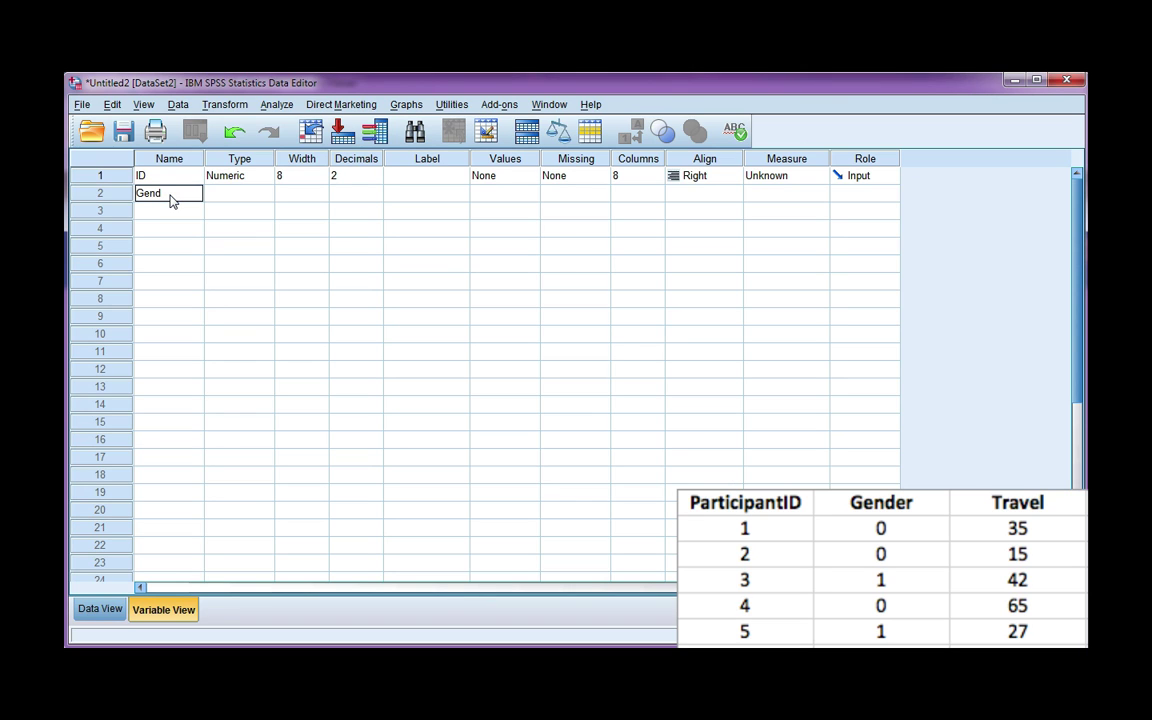
{"action": "type", "text": "er"}
{"action": "key", "text": "Return"}
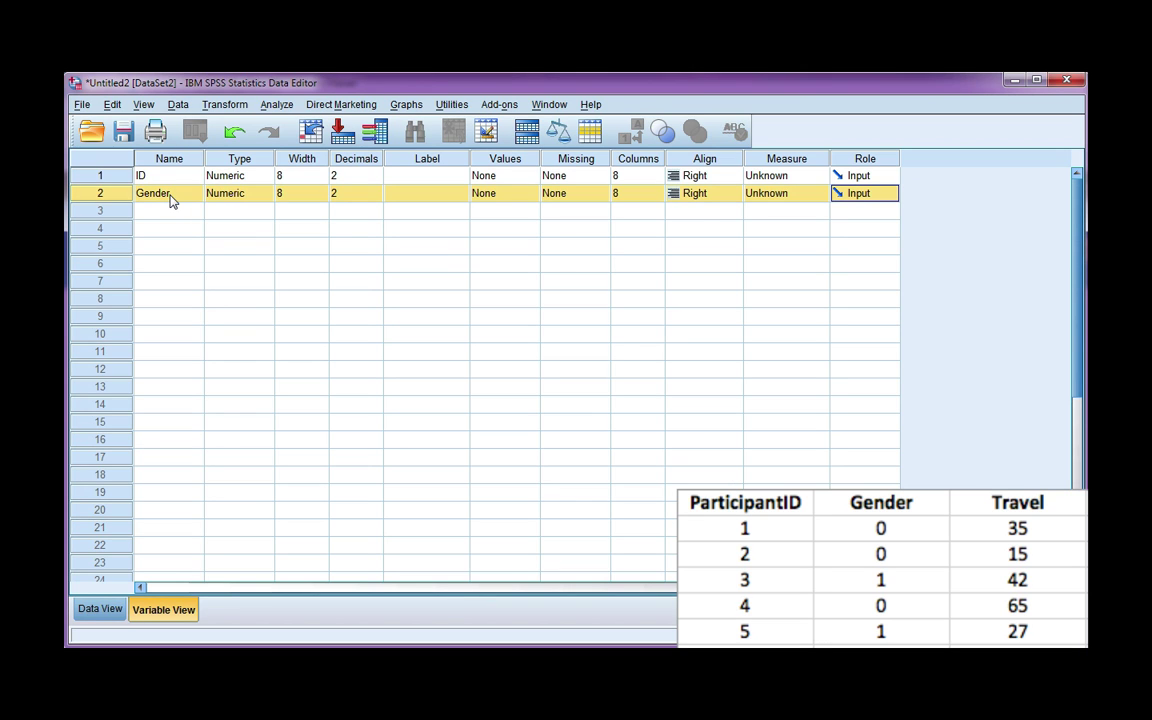
{"action": "key", "text": "Left"}
Add a third variable TravelTime in row 3, then rename it Travel_Time.
{"action": "left_click", "coordinate": [182, 215]}
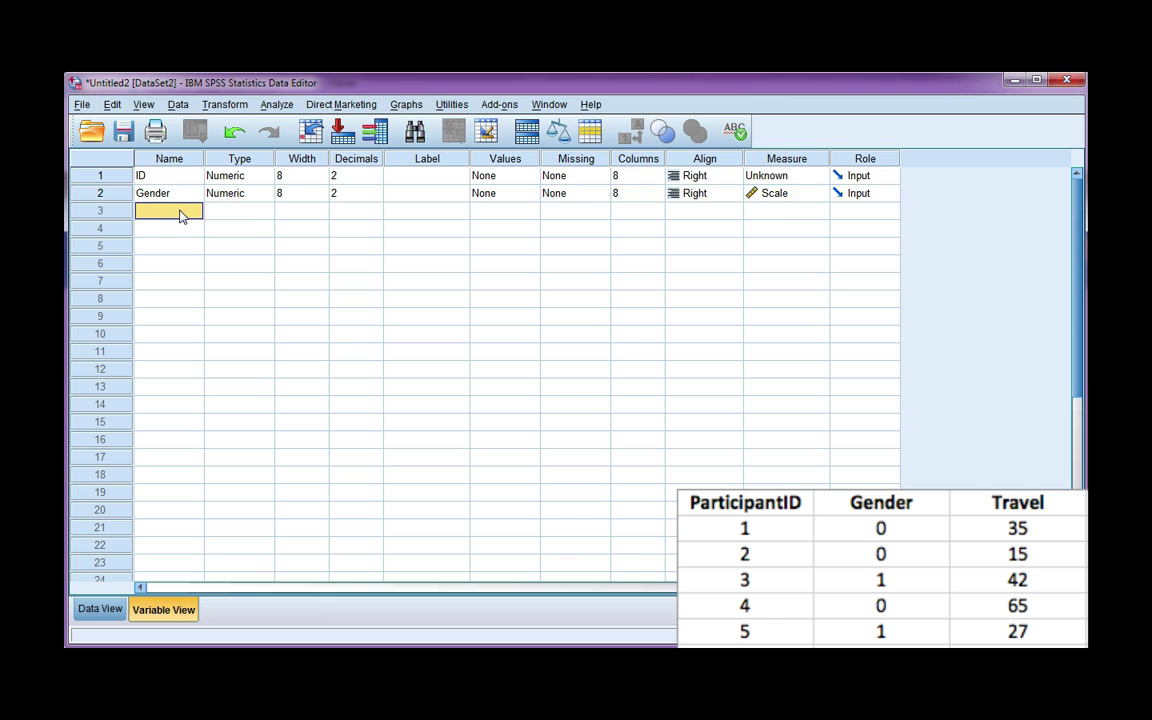
{"action": "type", "text": "TravelT"}
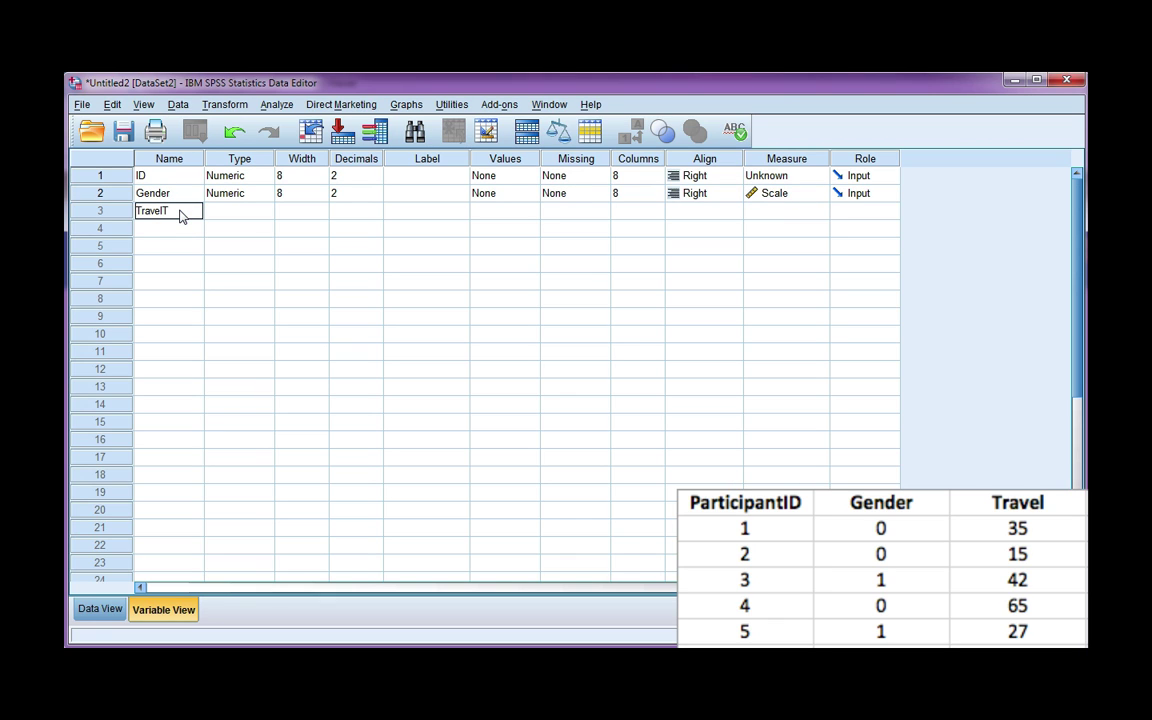
{"action": "type", "text": "ime"}
{"action": "key", "text": "Return"}
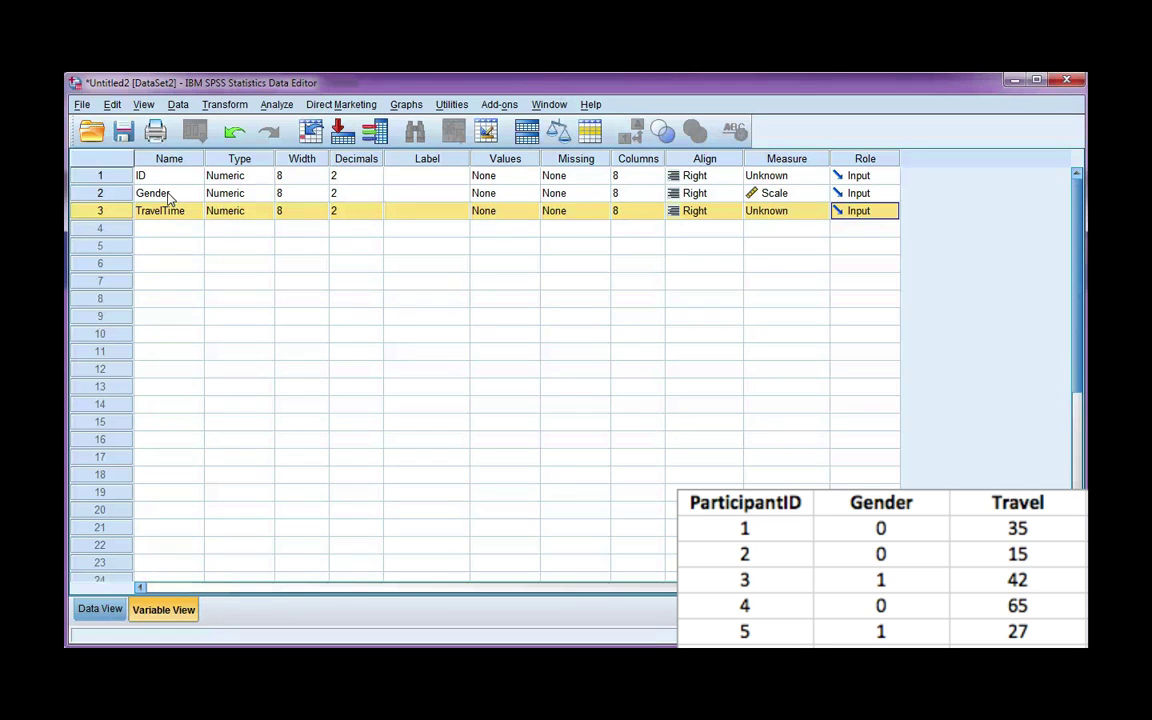
{"action": "double_click", "coordinate": [163, 211]}
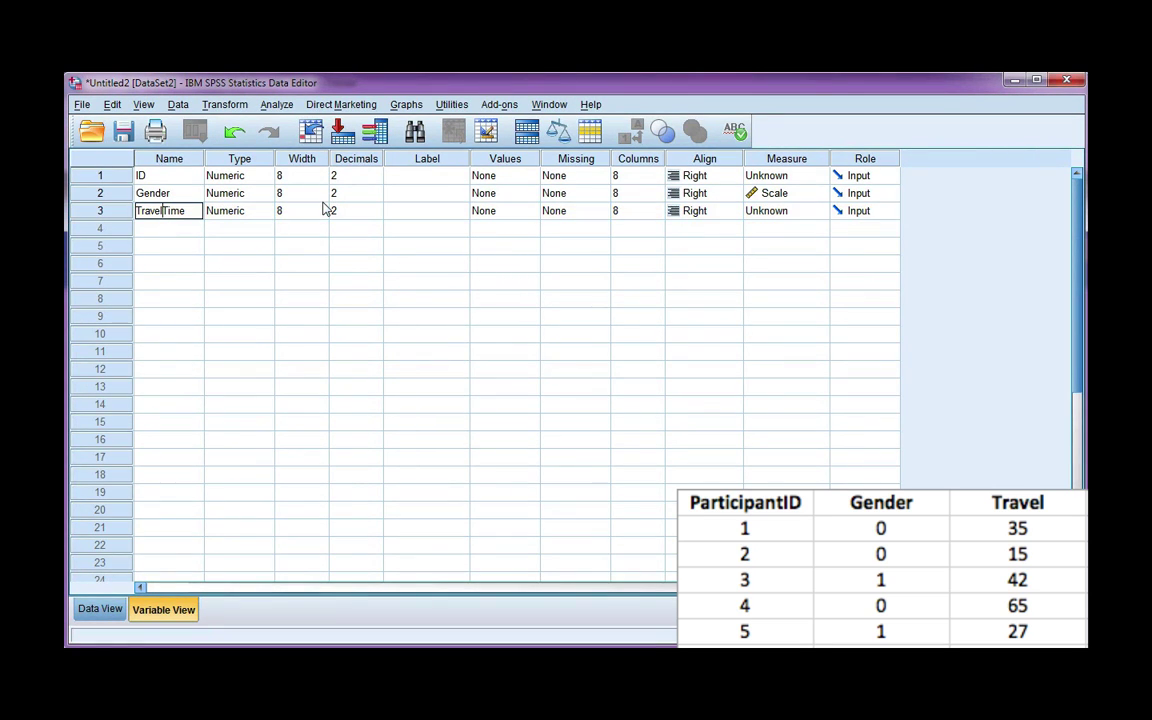
{"action": "type", "text": "_"}
{"action": "key", "text": "Return"}
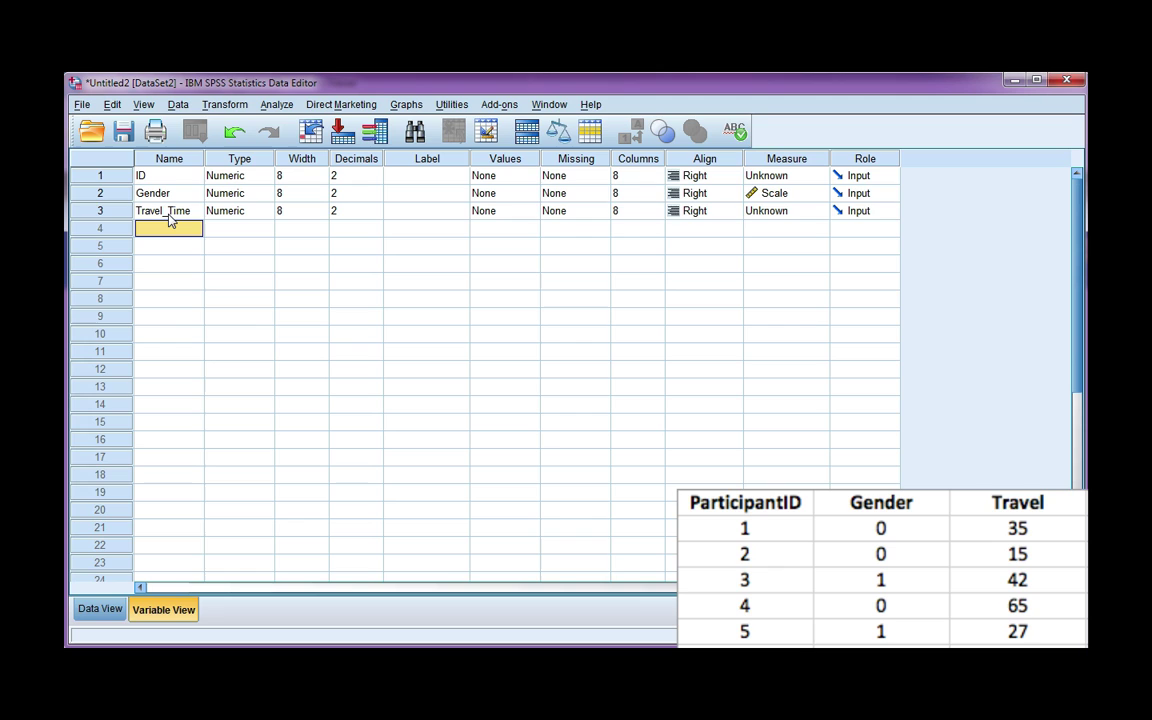
Keep Travel_Time Numeric and set ID, Gender and Travel_Time to 0 decimals, checking IDs in Data View.
{"action": "left_click", "coordinate": [255, 212]}
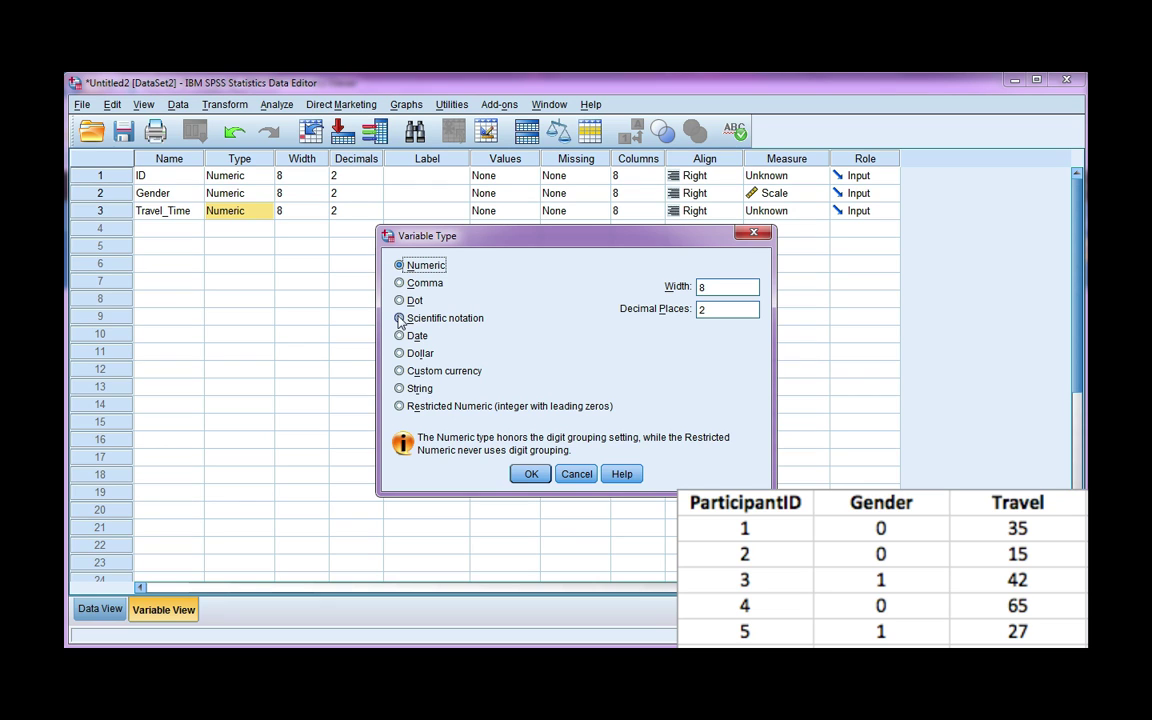
{"action": "left_click", "coordinate": [531, 474]}
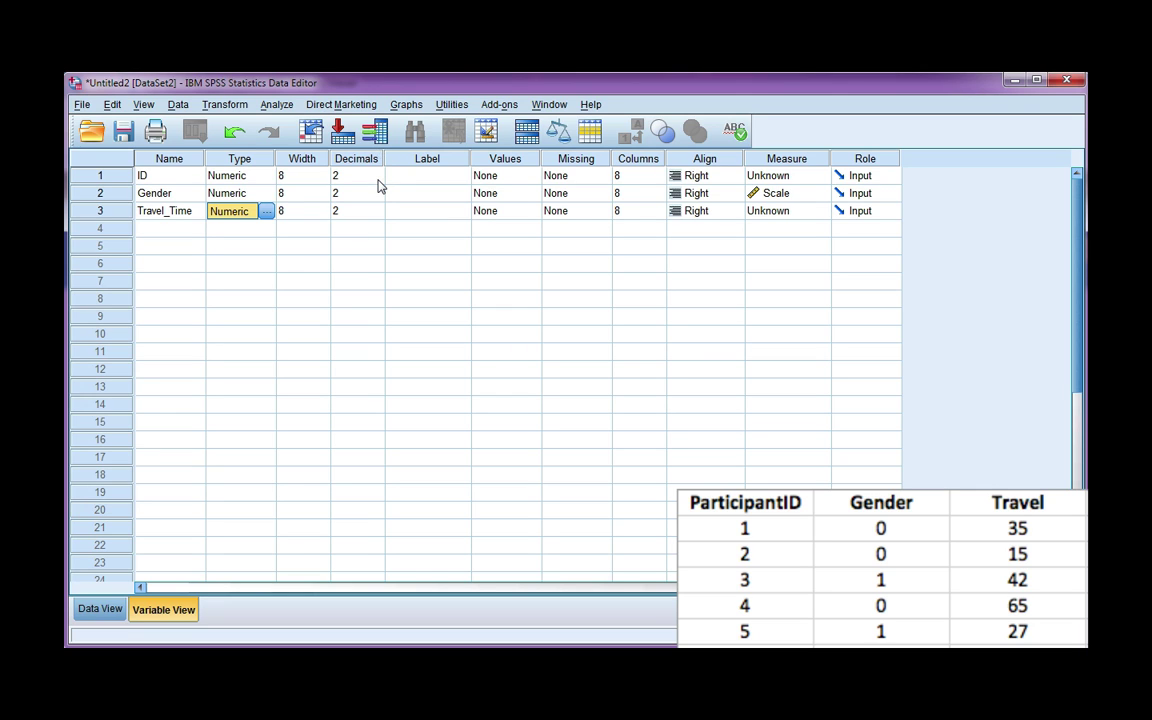
{"action": "left_click", "coordinate": [370, 176]}
{"action": "left_click", "coordinate": [377, 179]}
{"action": "left_click", "coordinate": [370, 193]}
{"action": "left_click", "coordinate": [377, 197]}
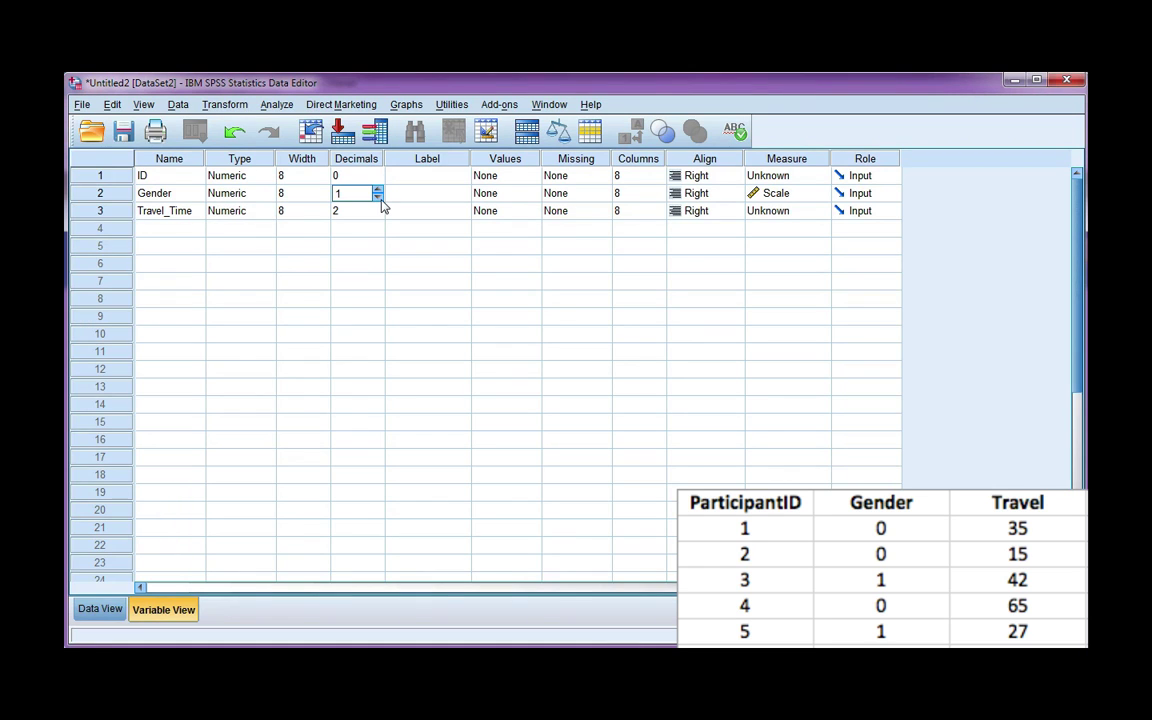
{"action": "left_click", "coordinate": [370, 211]}
{"action": "left_click", "coordinate": [377, 215]}
{"action": "left_click", "coordinate": [100, 608]}
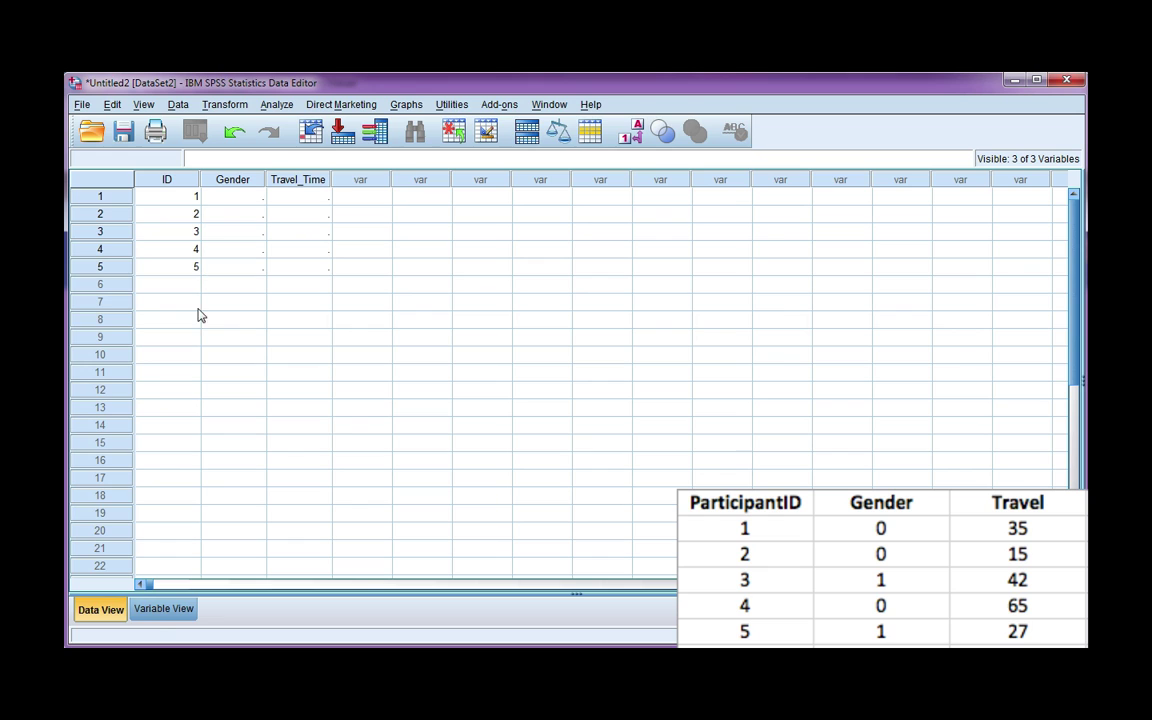
{"action": "left_click", "coordinate": [157, 609]}
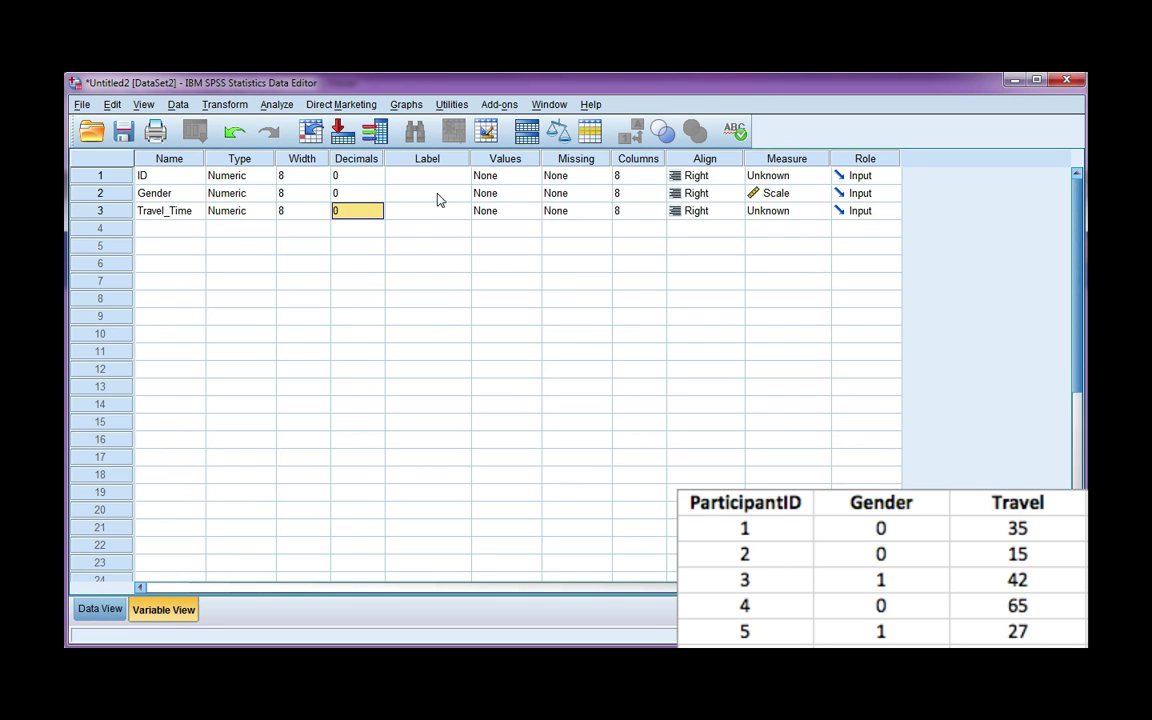
Label the variables Participant ID, Gender and Time it takes to travel into Uni.
{"action": "left_click_drag", "start_coordinate": [470, 158], "coordinate": [569, 158]}
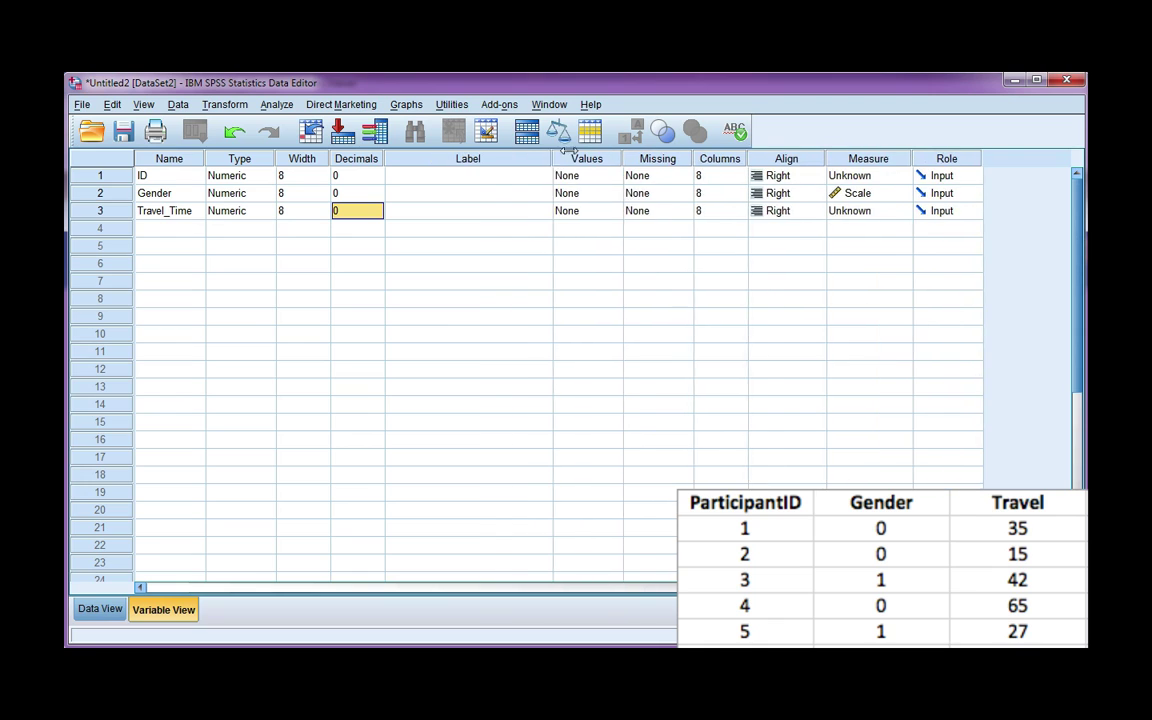
{"action": "left_click", "coordinate": [506, 180]}
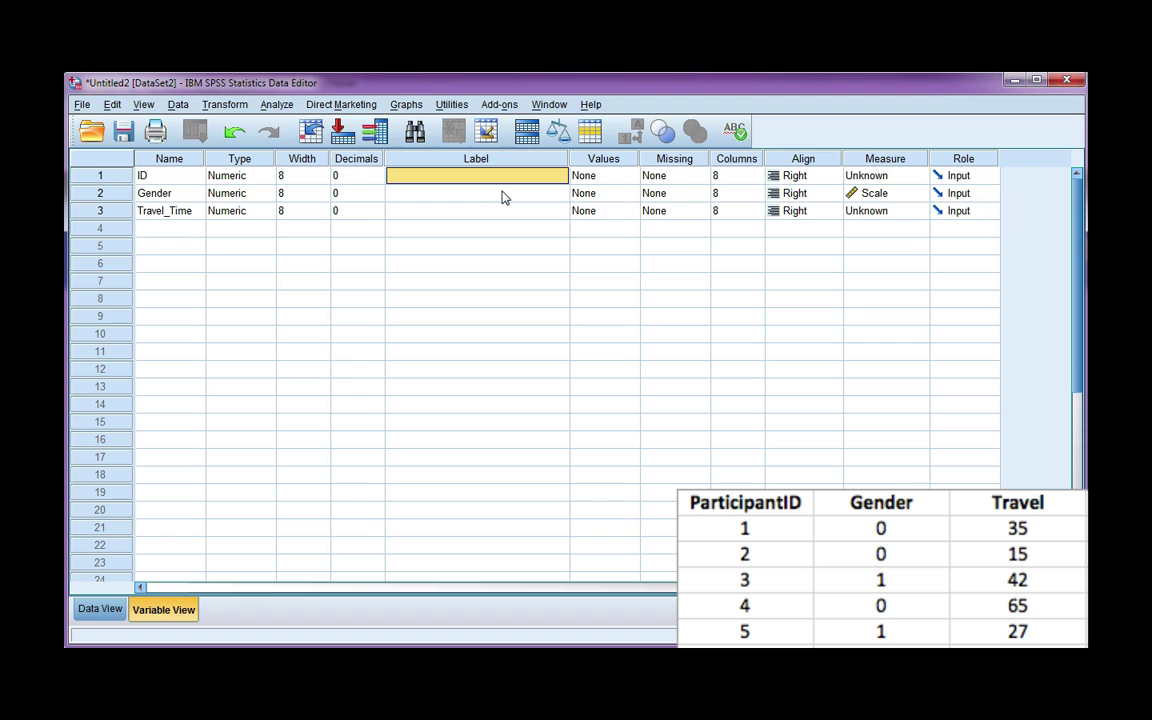
{"action": "type", "text": "Participa"}
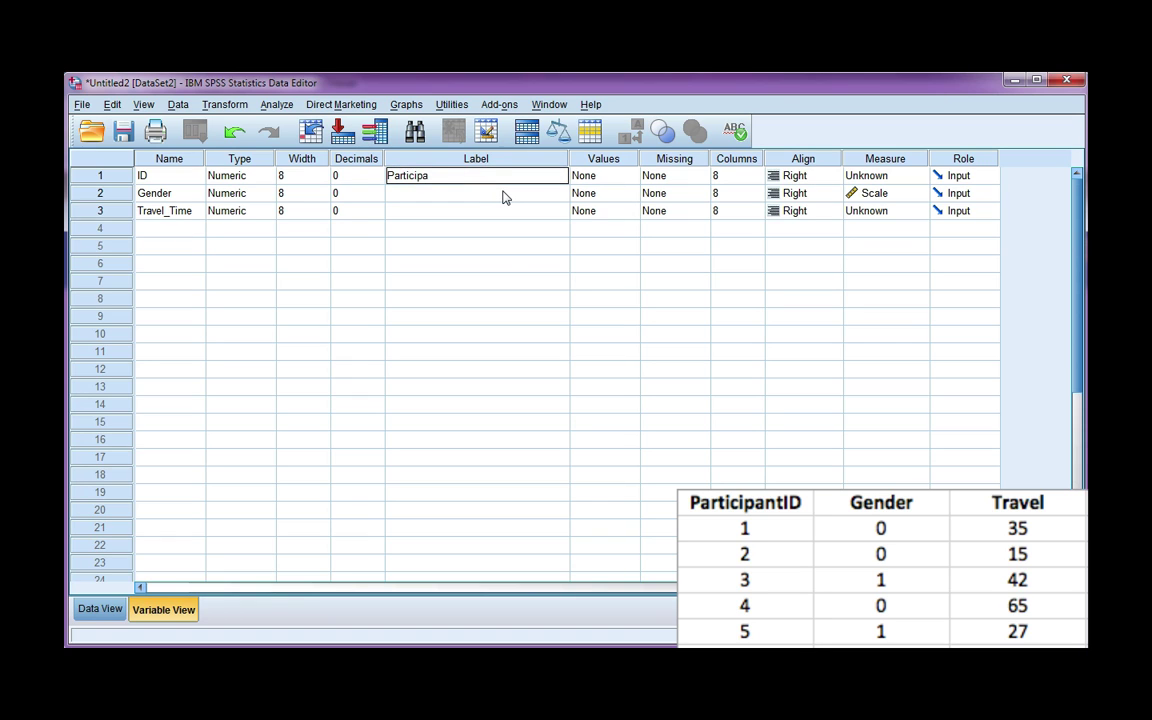
{"action": "type", "text": "nt ID"}
{"action": "key", "text": "Return"}
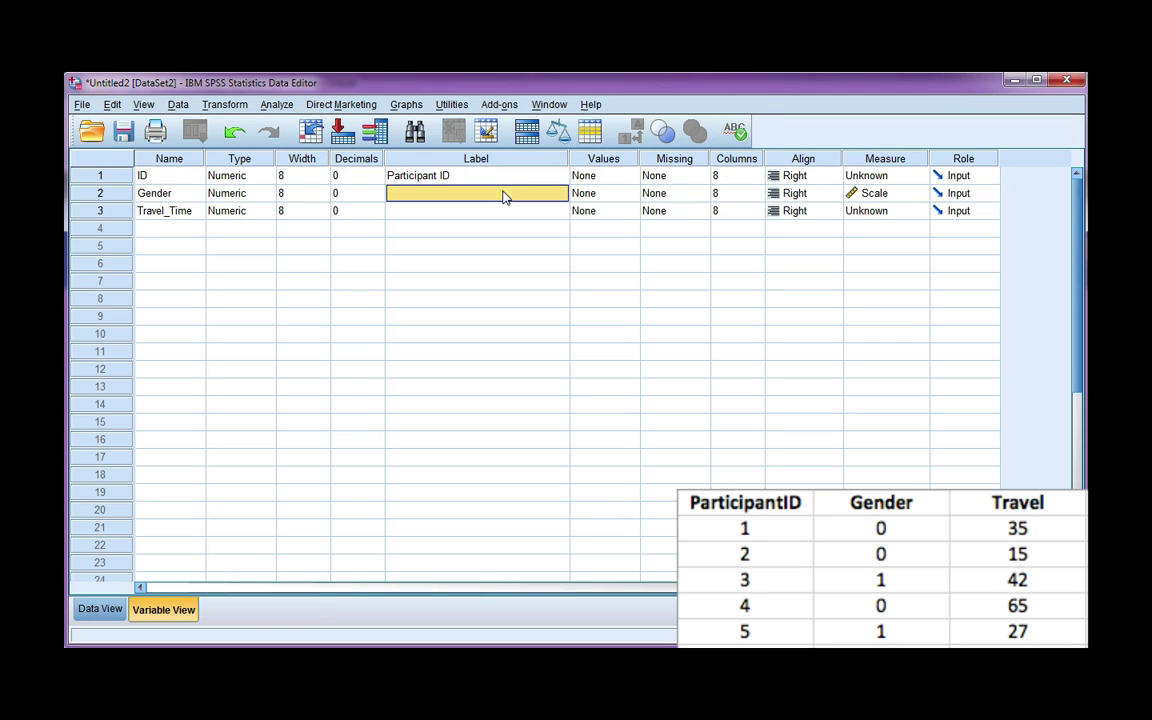
{"action": "type", "text": "Gender"}
{"action": "key", "text": "Return"}
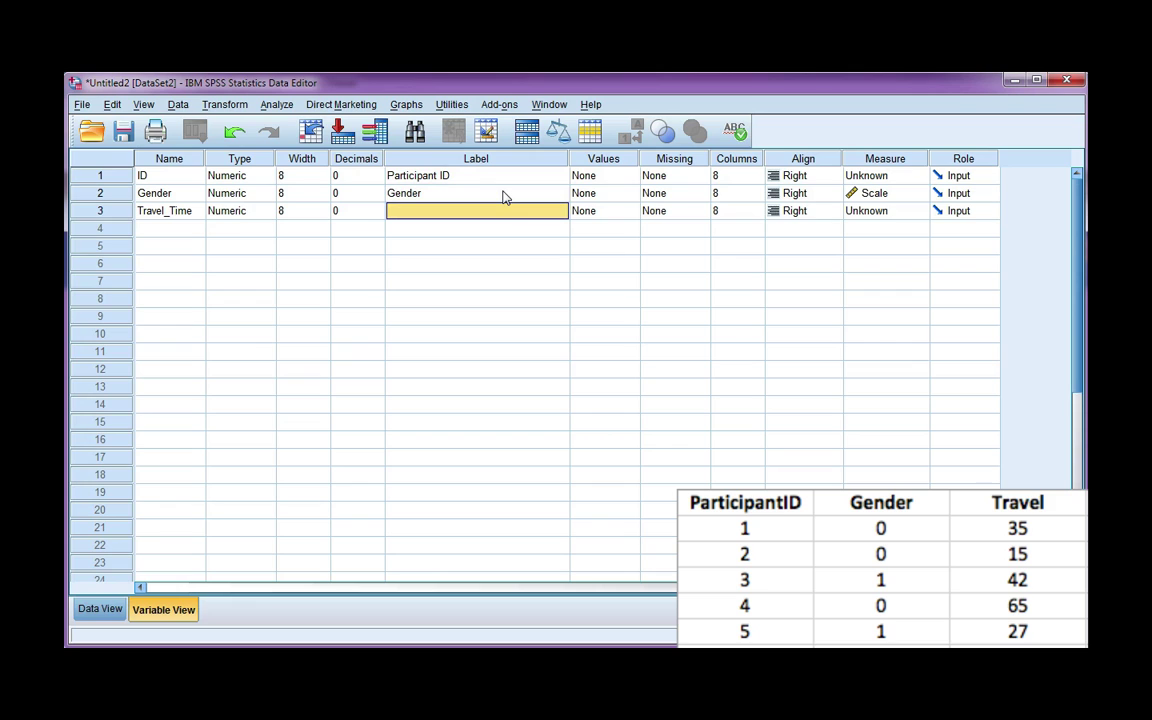
{"action": "type", "text": "Time i"}
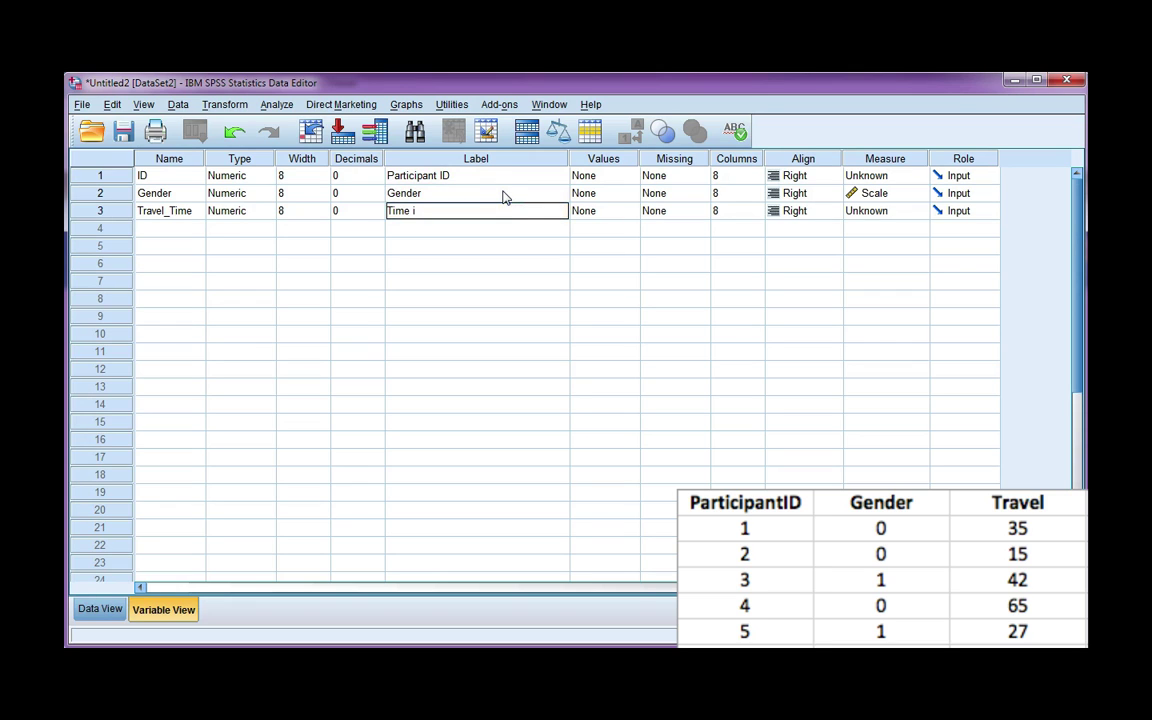
{"action": "type", "text": "t takes to tr"}
{"action": "type", "text": "avel into U"}
{"action": "type", "text": "ni"}
{"action": "key", "text": "Return"}
Append '(min)' to the Travel_Time label.
{"action": "key", "text": "Up"}
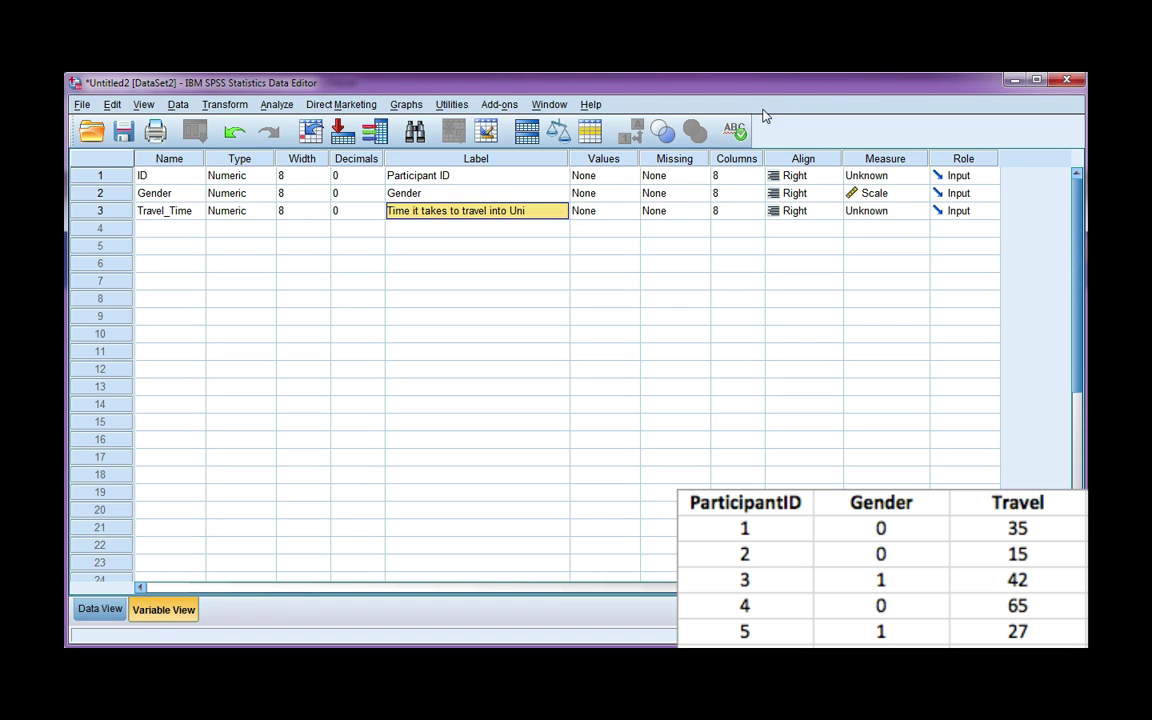
{"action": "double_click", "coordinate": [553, 208]}
{"action": "triple_click", "coordinate": [553, 208]}
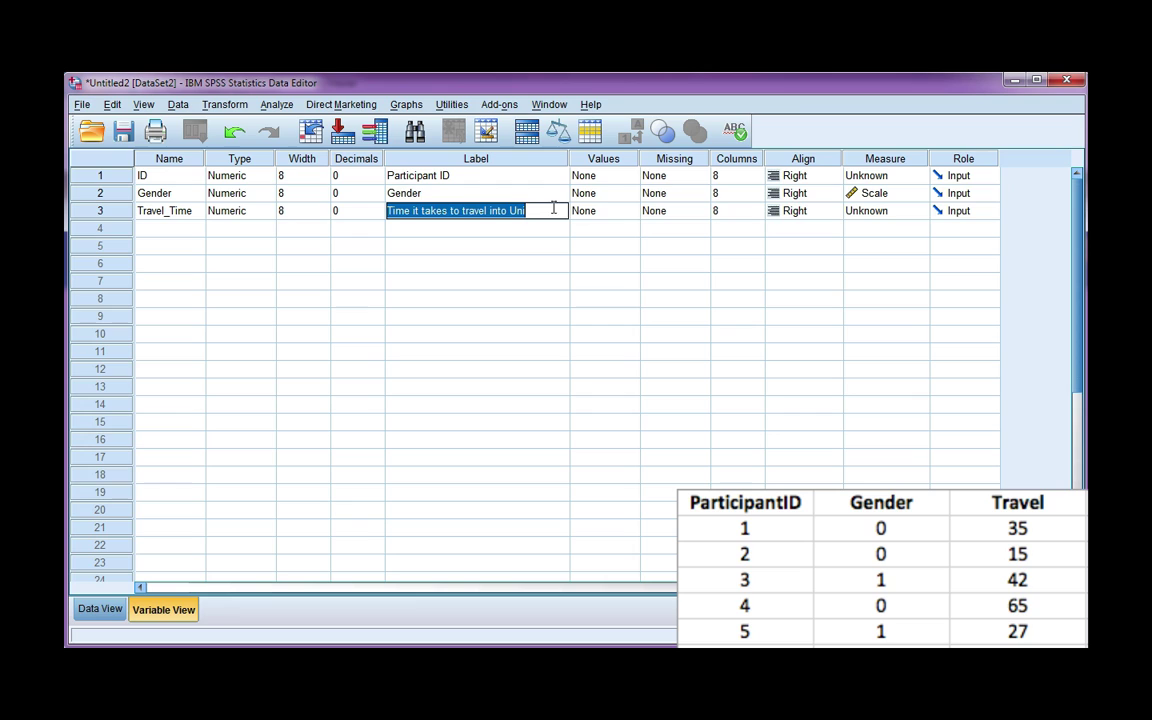
{"action": "left_click", "coordinate": [551, 210]}
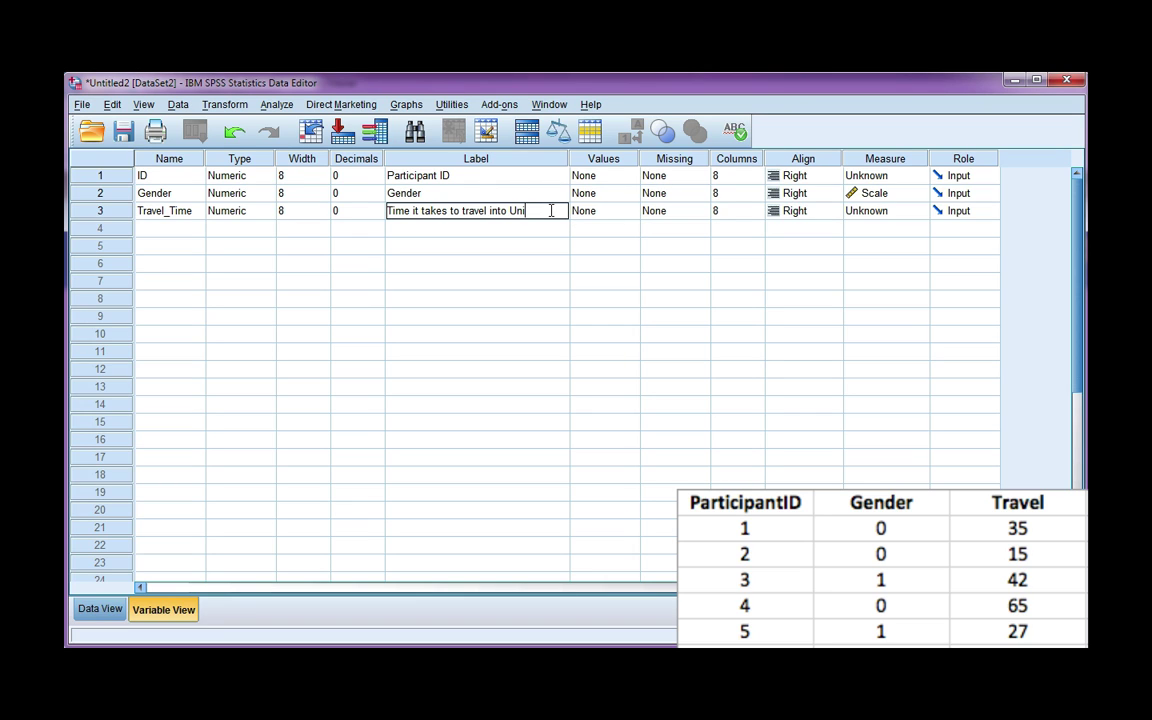
{"action": "type", "text": "(min)"}
{"action": "key", "text": "Return"}
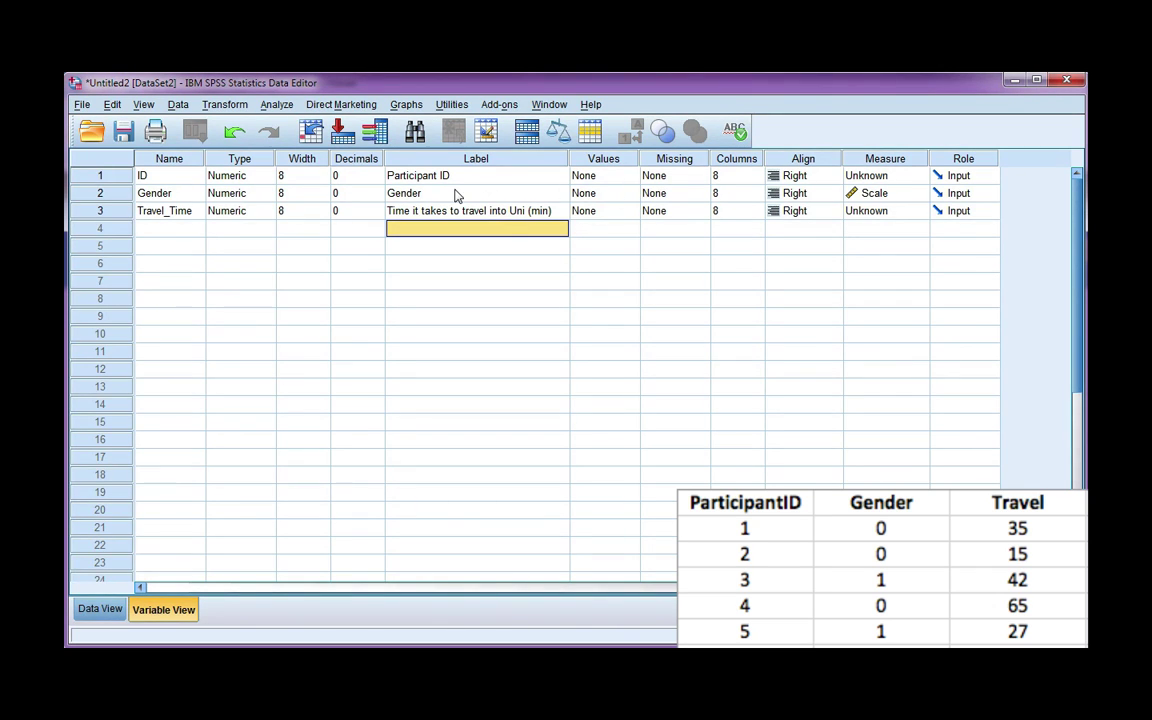
Give Gender the value labels 0 = Male and 1 = Female.
{"action": "left_click", "coordinate": [610, 194]}
{"action": "left_click", "coordinate": [630, 194]}
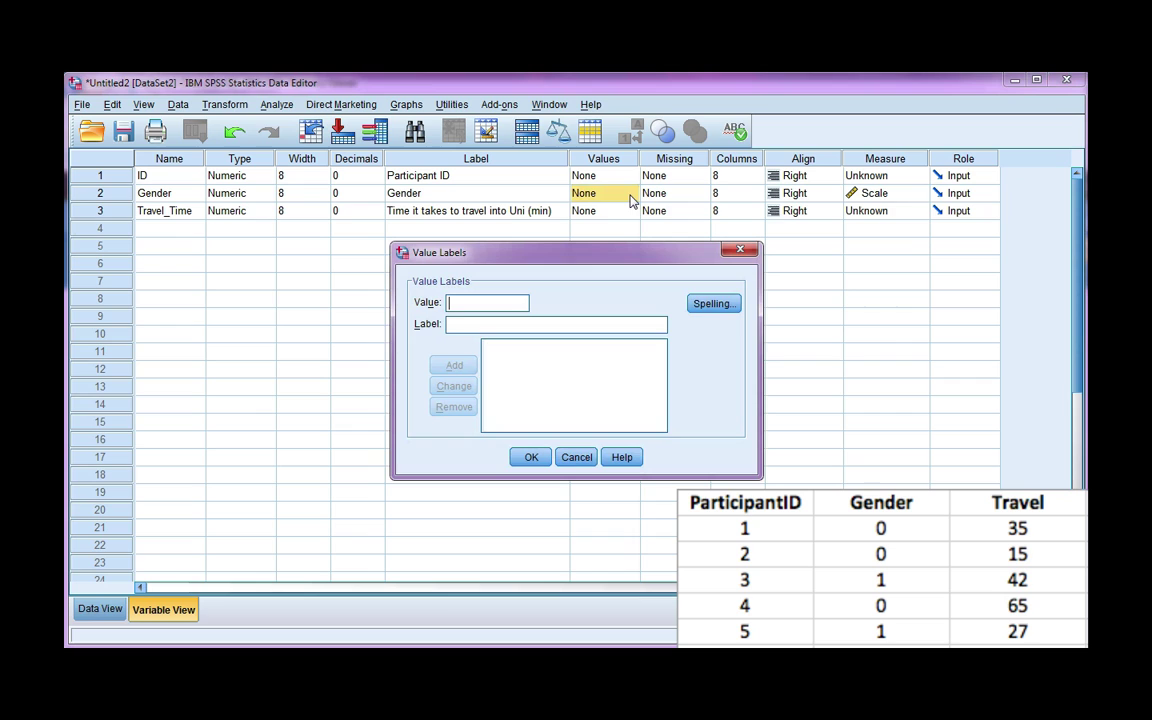
{"action": "type", "text": "0"}
{"action": "key", "text": "Tab"}
{"action": "type", "text": "Male"}
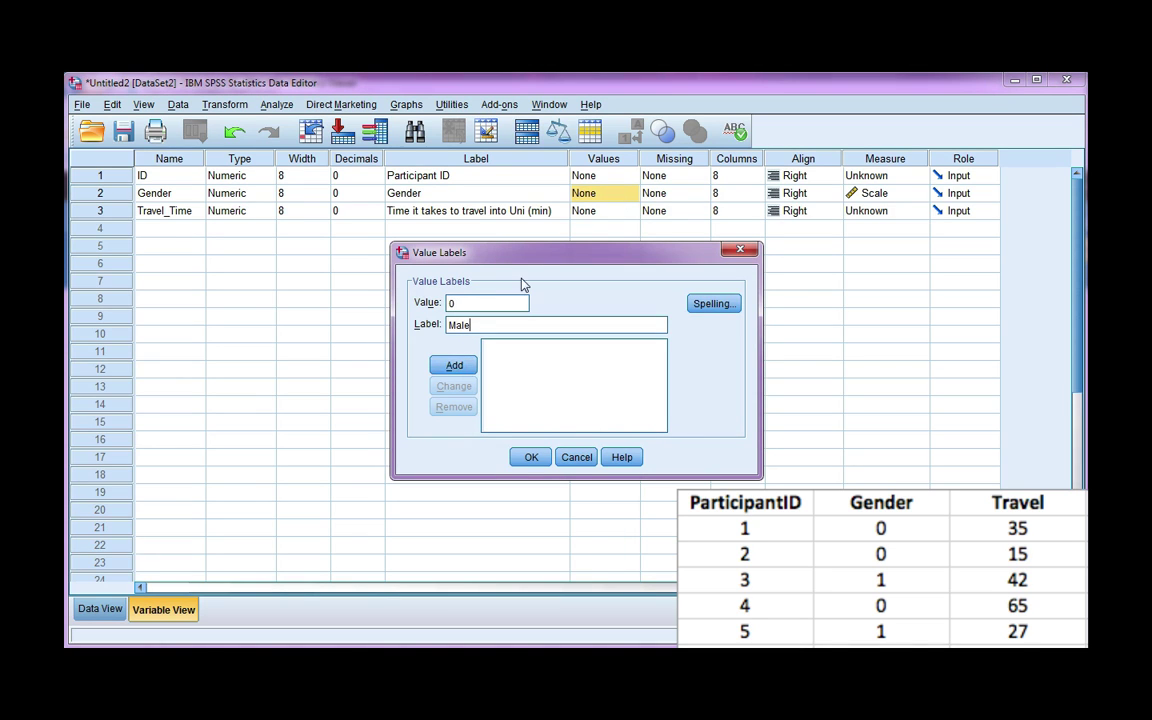
{"action": "left_click", "coordinate": [455, 366]}
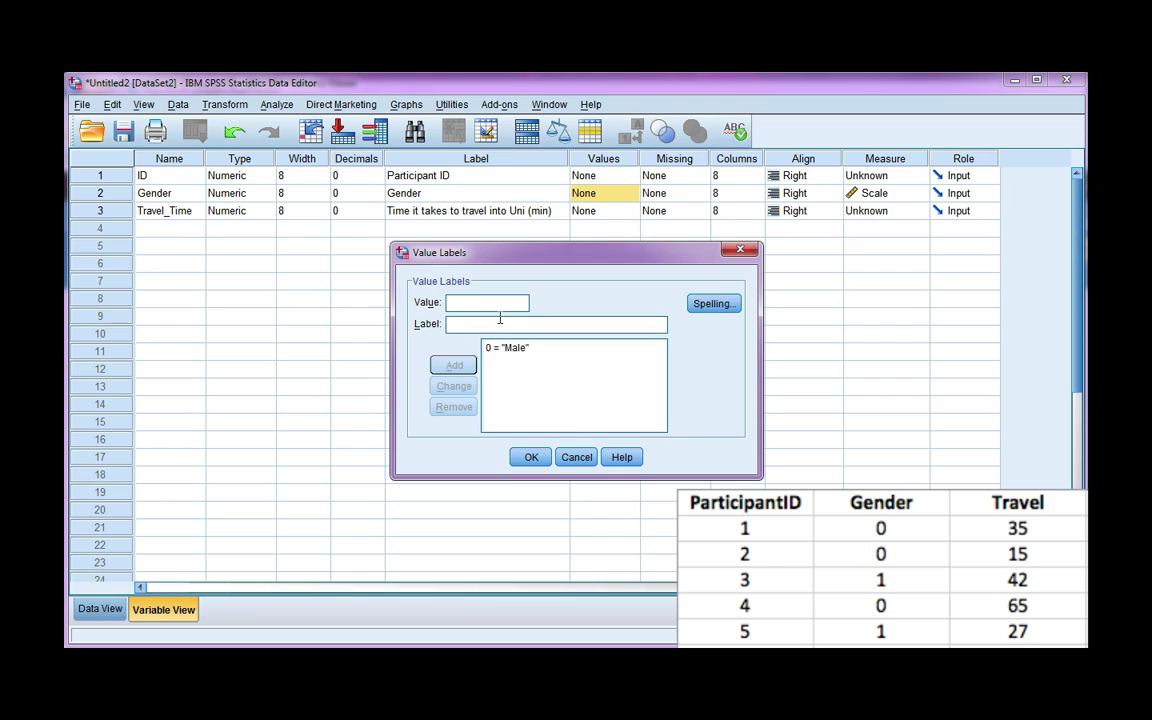
{"action": "type", "text": "1"}
{"action": "type", "text": "Female"}
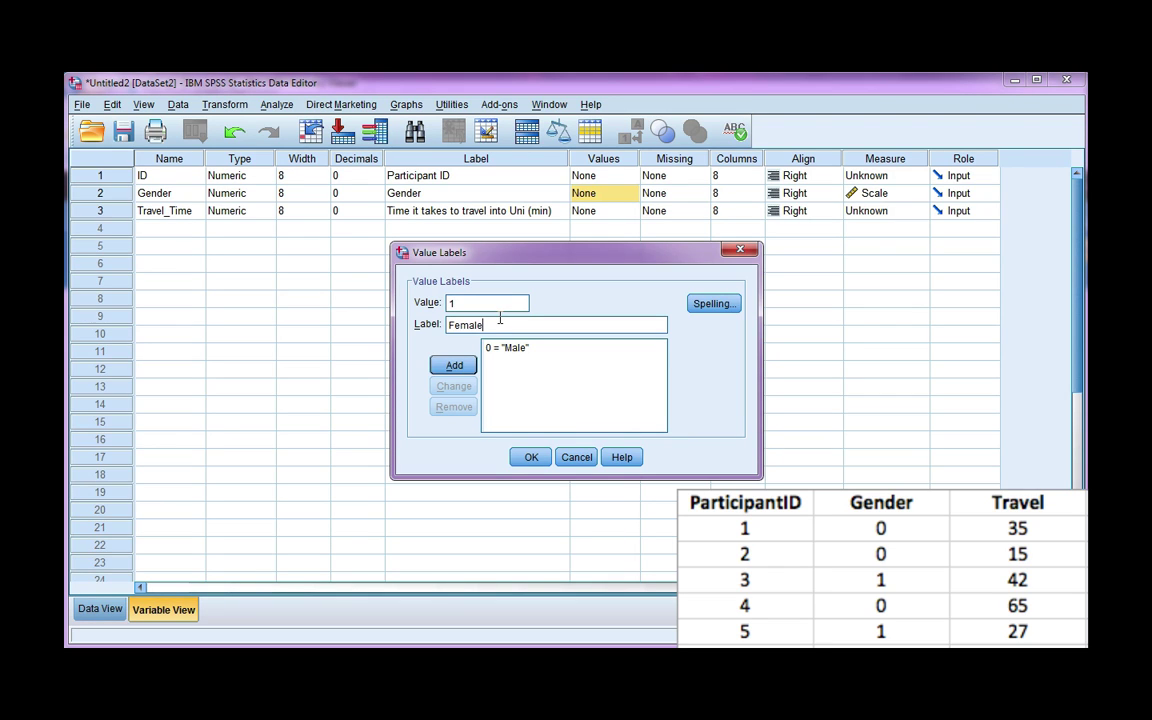
{"action": "left_click", "coordinate": [455, 366]}
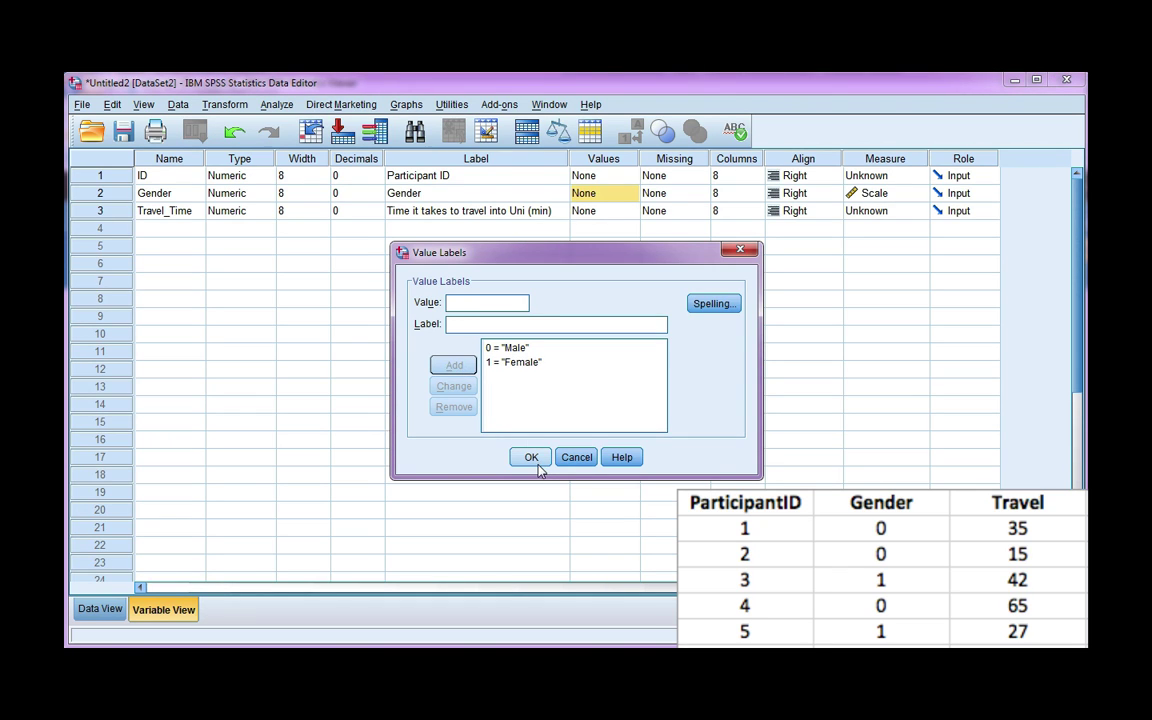
{"action": "left_click", "coordinate": [532, 459]}
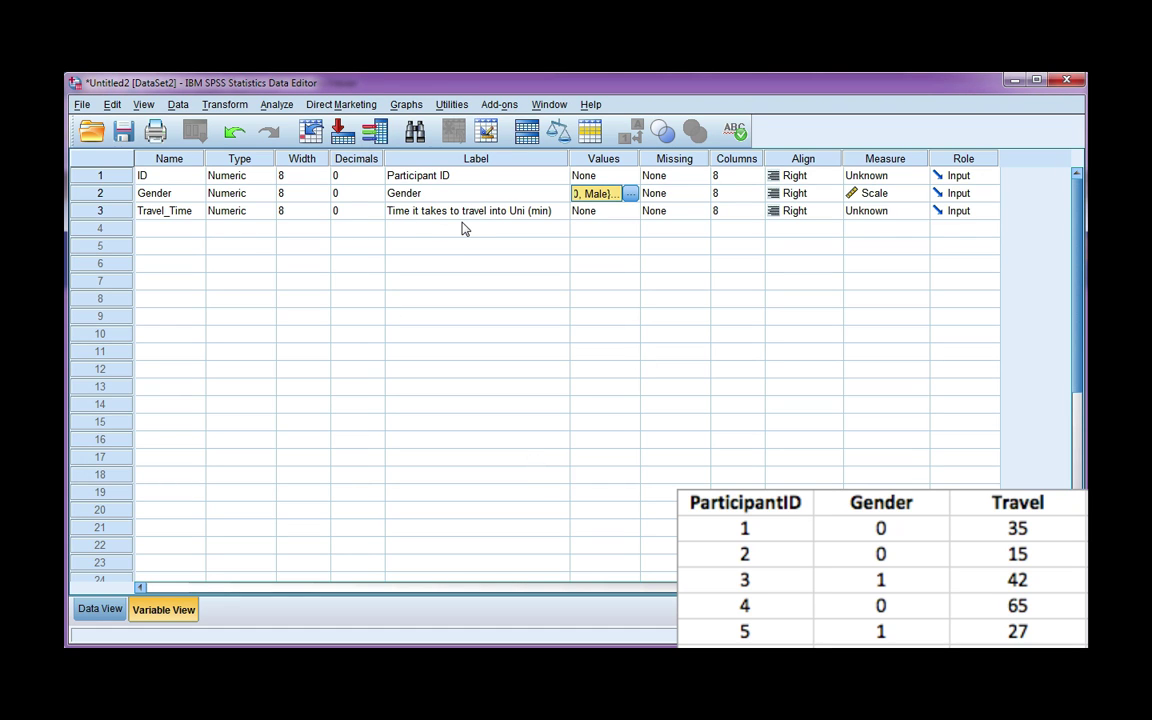
Set 999 as Gender's discrete missing value.
{"action": "left_click", "coordinate": [690, 193]}
{"action": "left_click", "coordinate": [701, 193]}
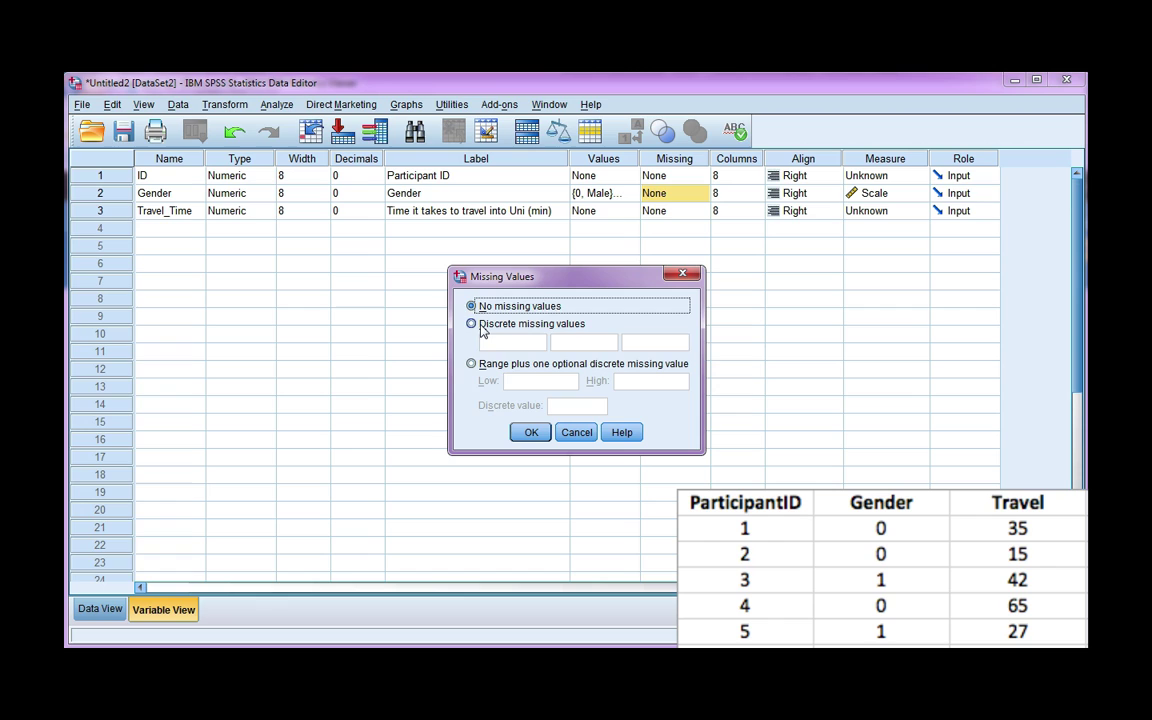
{"action": "left_click", "coordinate": [480, 323]}
{"action": "type", "text": "999"}
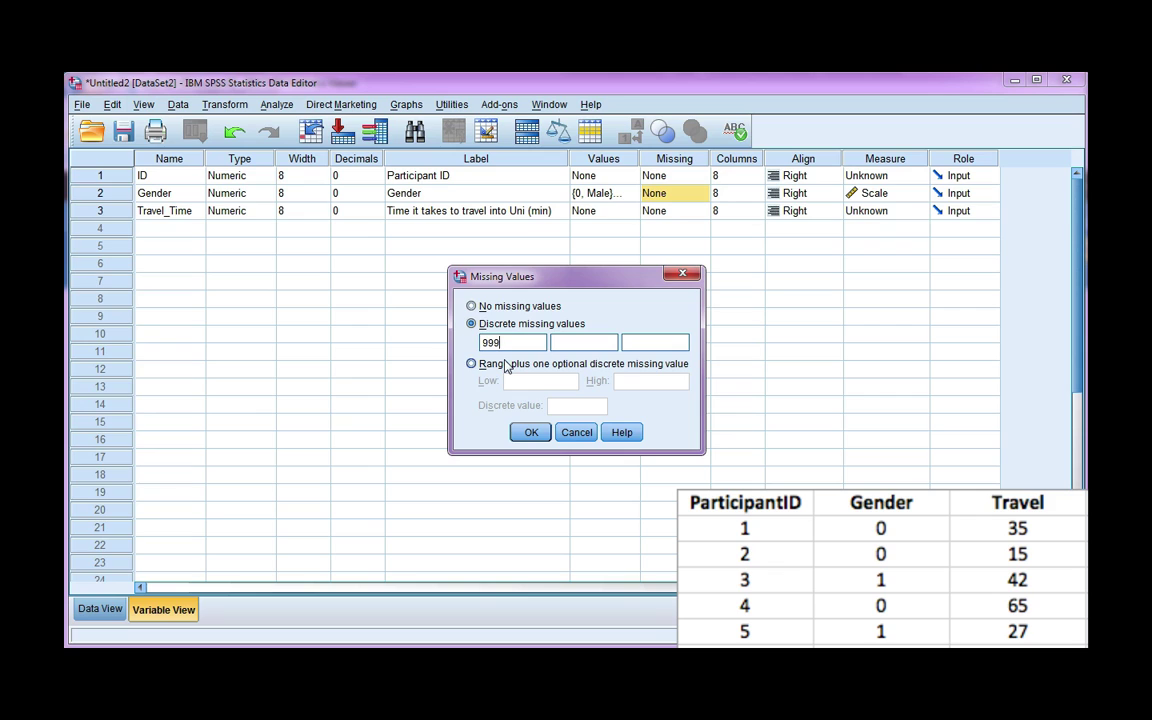
{"action": "left_click", "coordinate": [530, 432]}
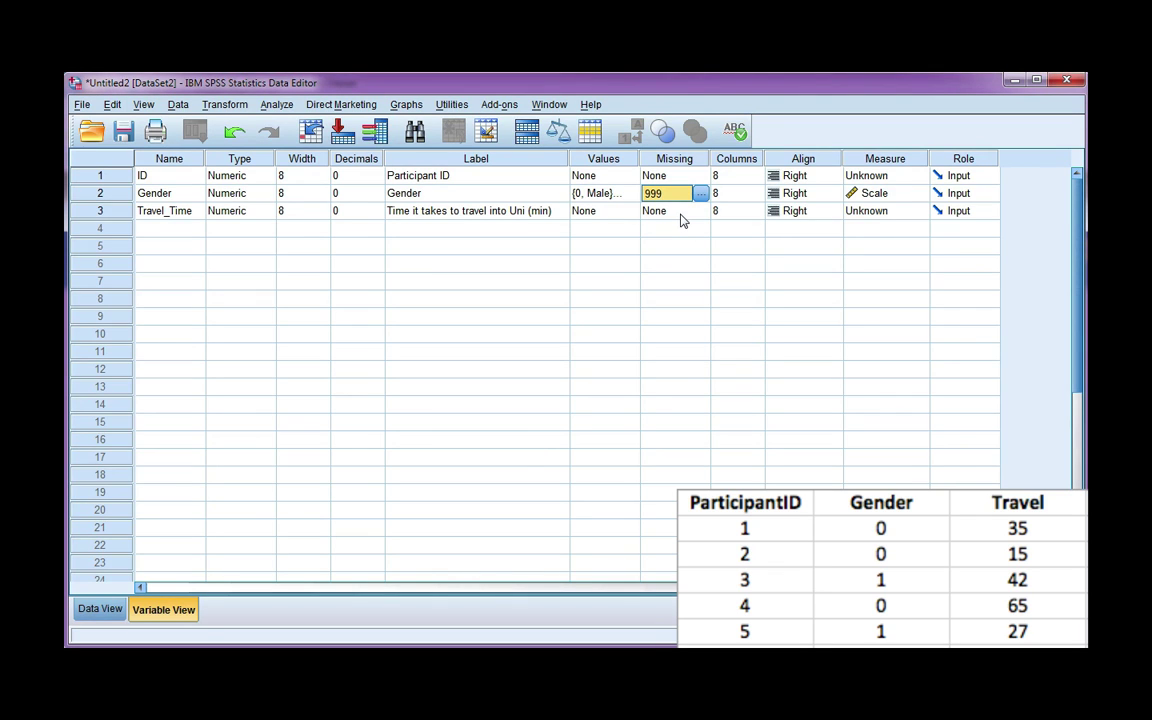
Set measurement levels: ID Scale, Gender Nominal, Travel_Time Scale.
{"action": "left_click", "coordinate": [880, 226]}
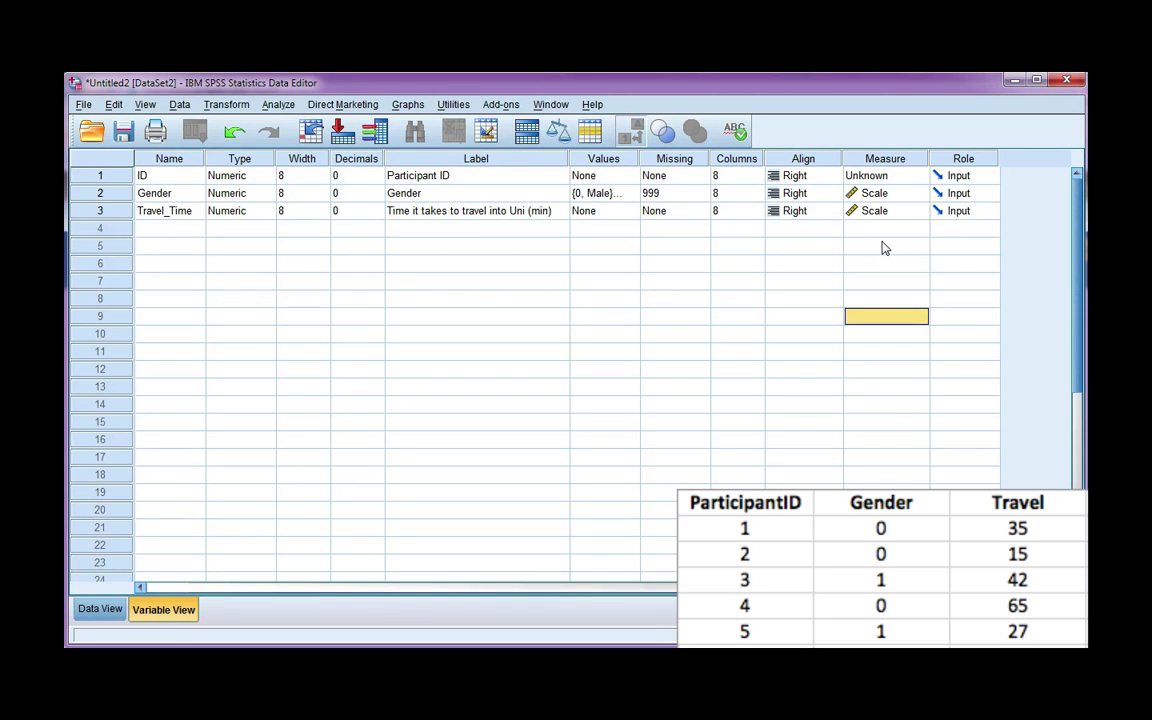
{"action": "left_click", "coordinate": [925, 177]}
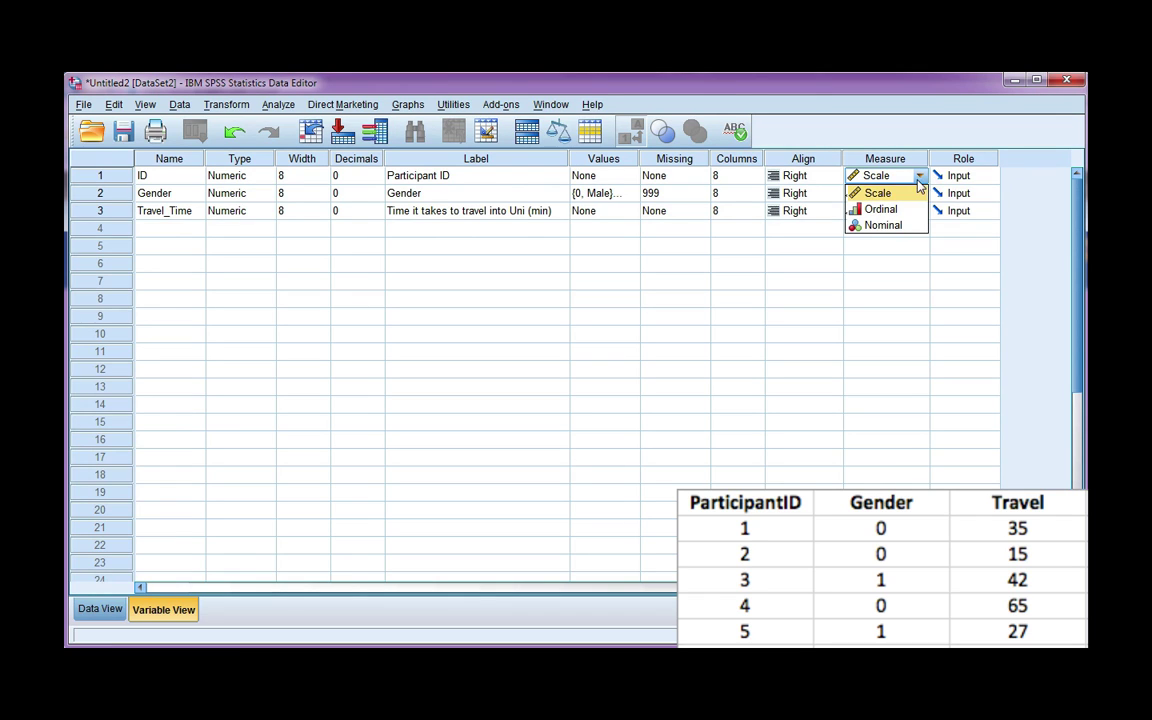
{"action": "left_click", "coordinate": [888, 194]}
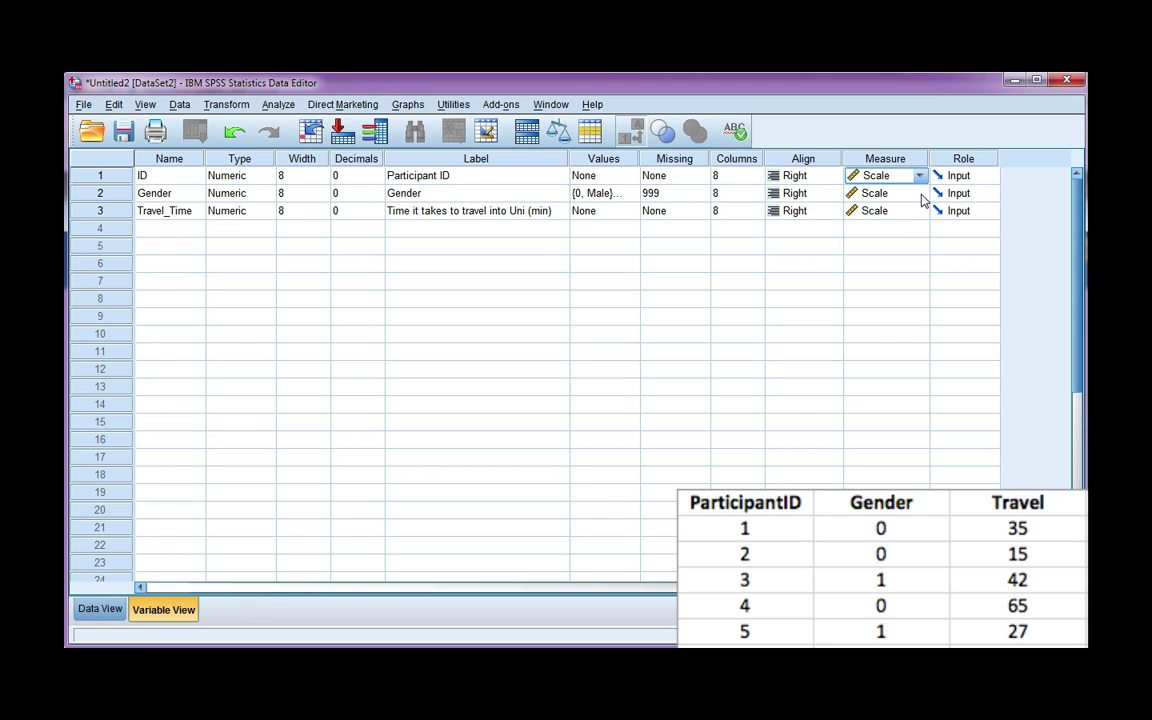
{"action": "left_click", "coordinate": [919, 193]}
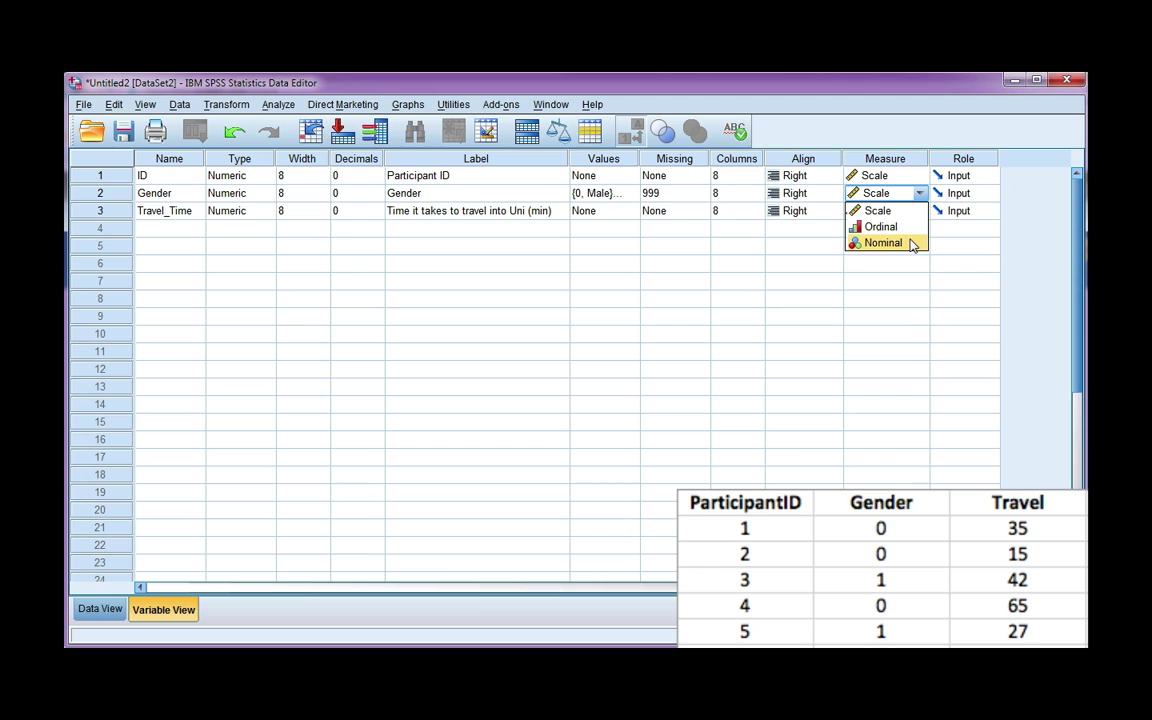
{"action": "left_click", "coordinate": [911, 245]}
{"action": "left_click", "coordinate": [919, 211]}
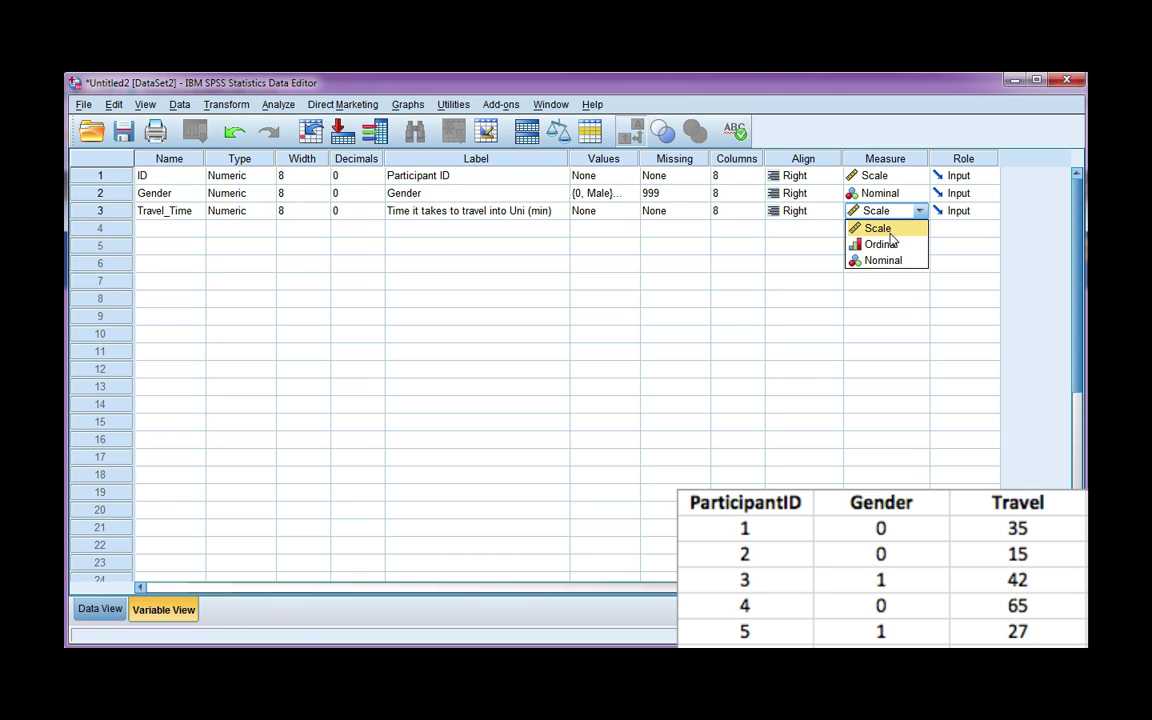
{"action": "left_click", "coordinate": [890, 228]}
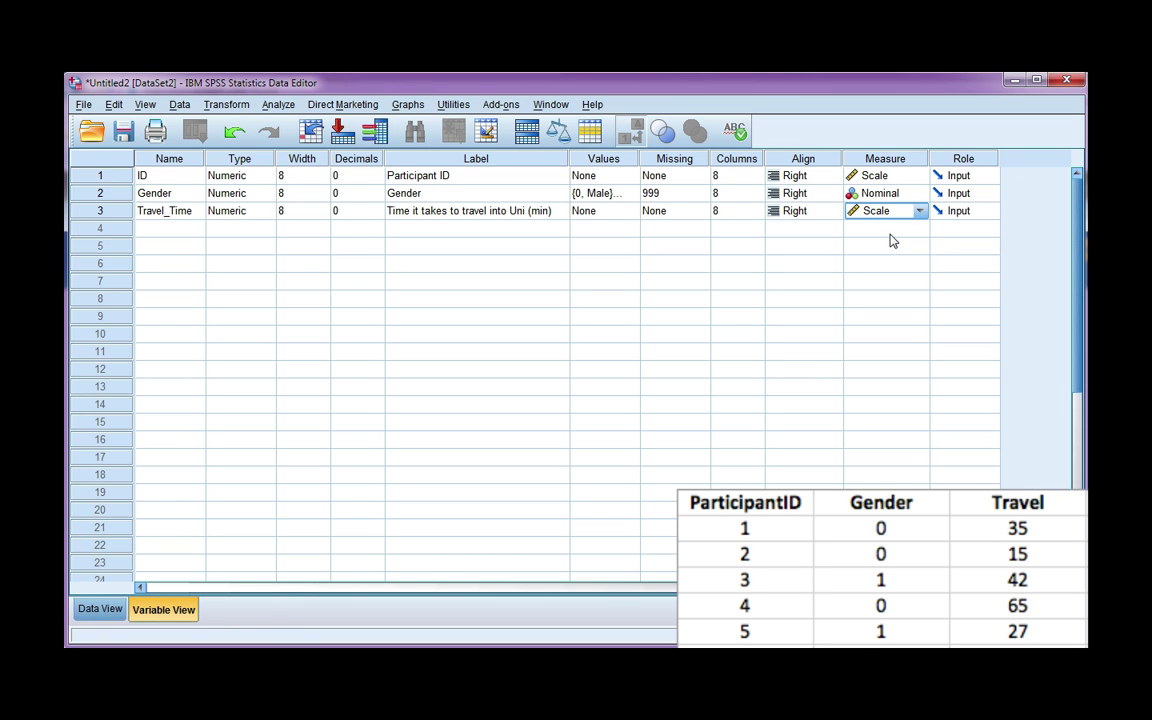
Enter Gender codes 0, 0, 1, 0, 1 in Data View and toggle the value-label display.
{"action": "left_click", "coordinate": [95, 611]}
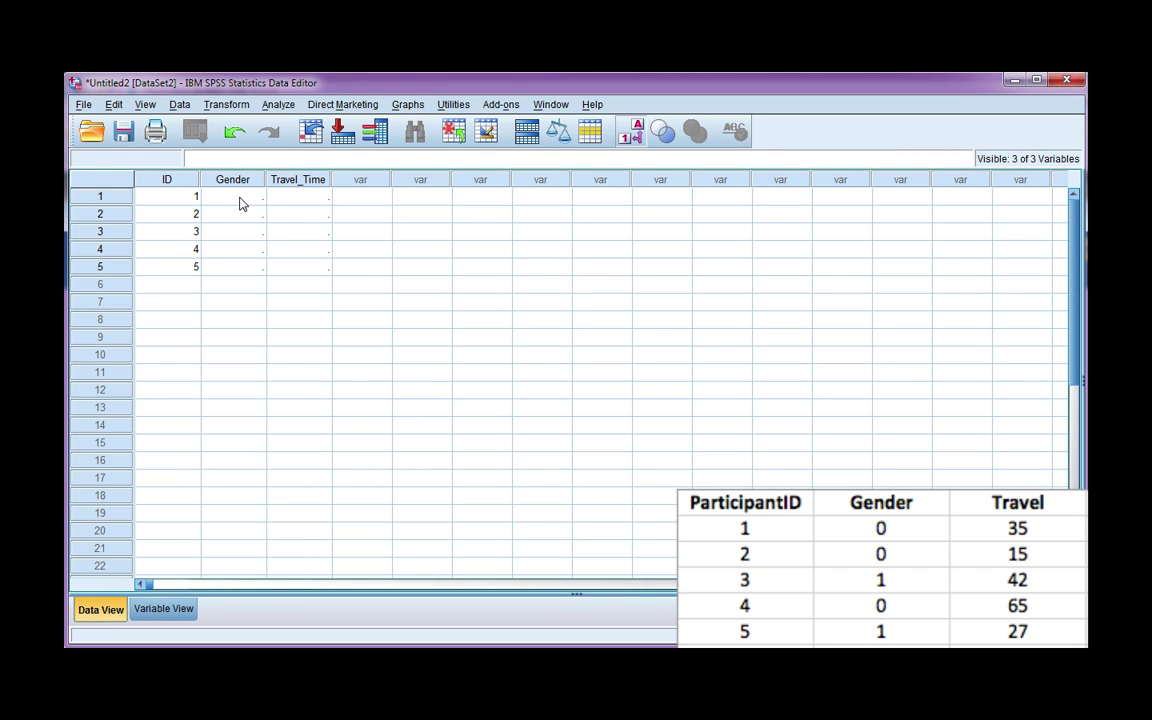
{"action": "left_click", "coordinate": [239, 200]}
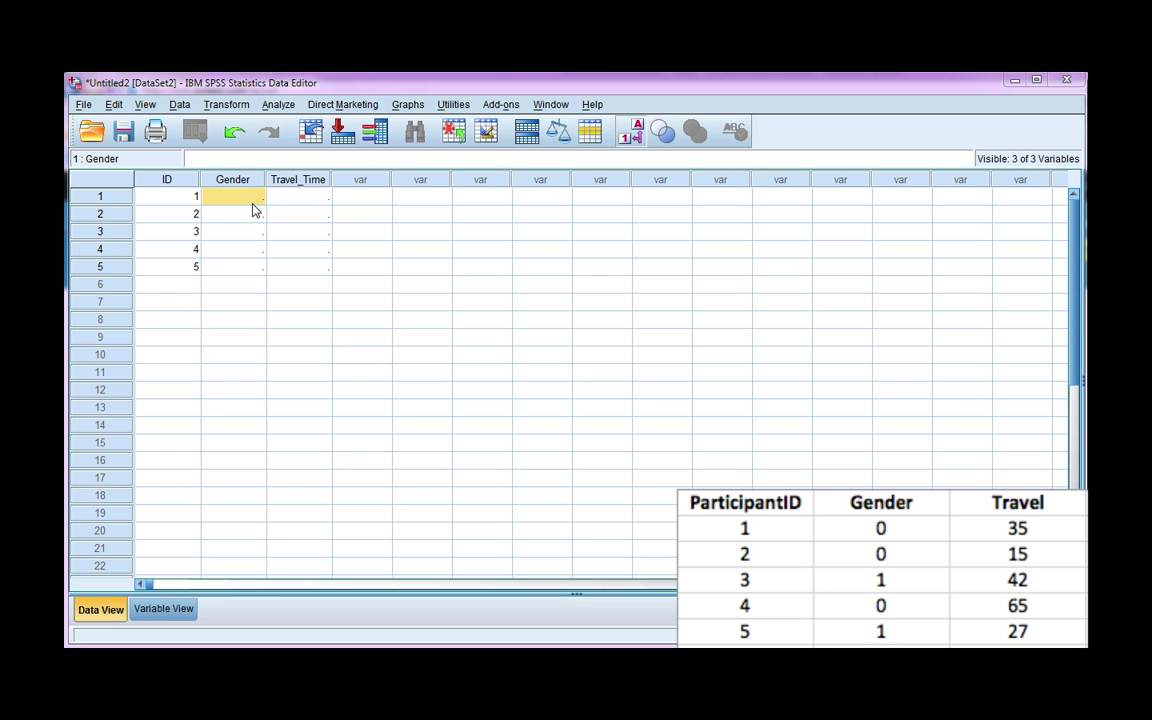
{"action": "double_click", "coordinate": [253, 202]}
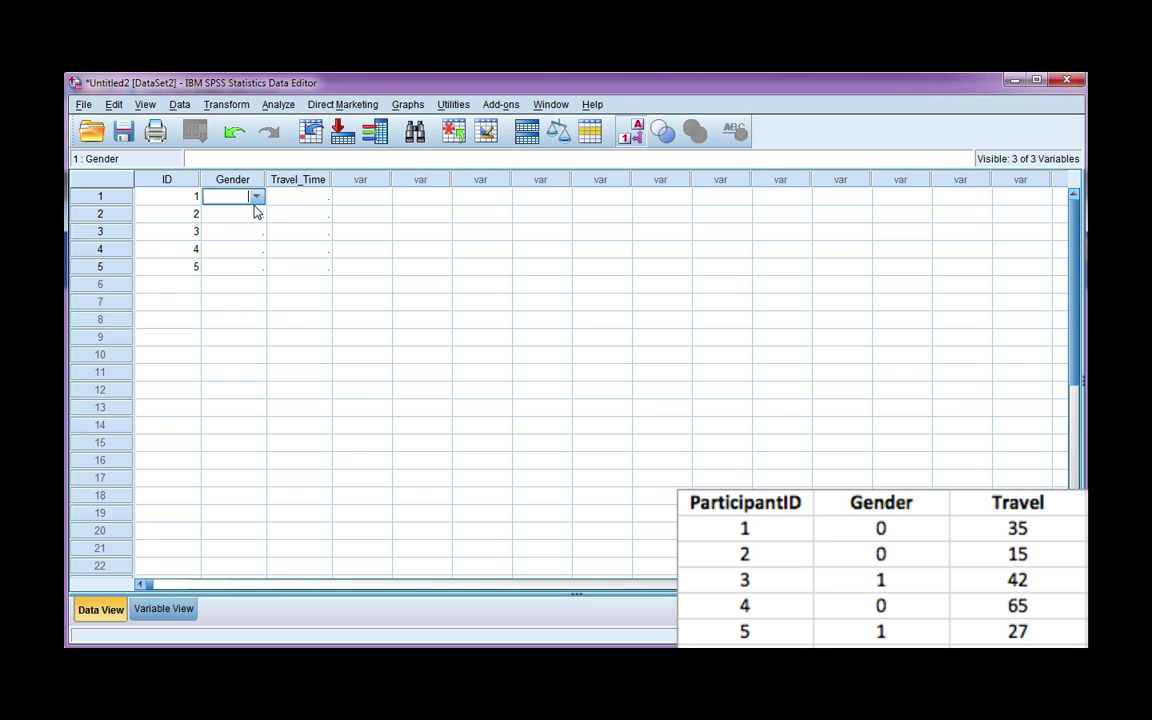
{"action": "type", "text": "0"}
{"action": "key", "text": "Return"}
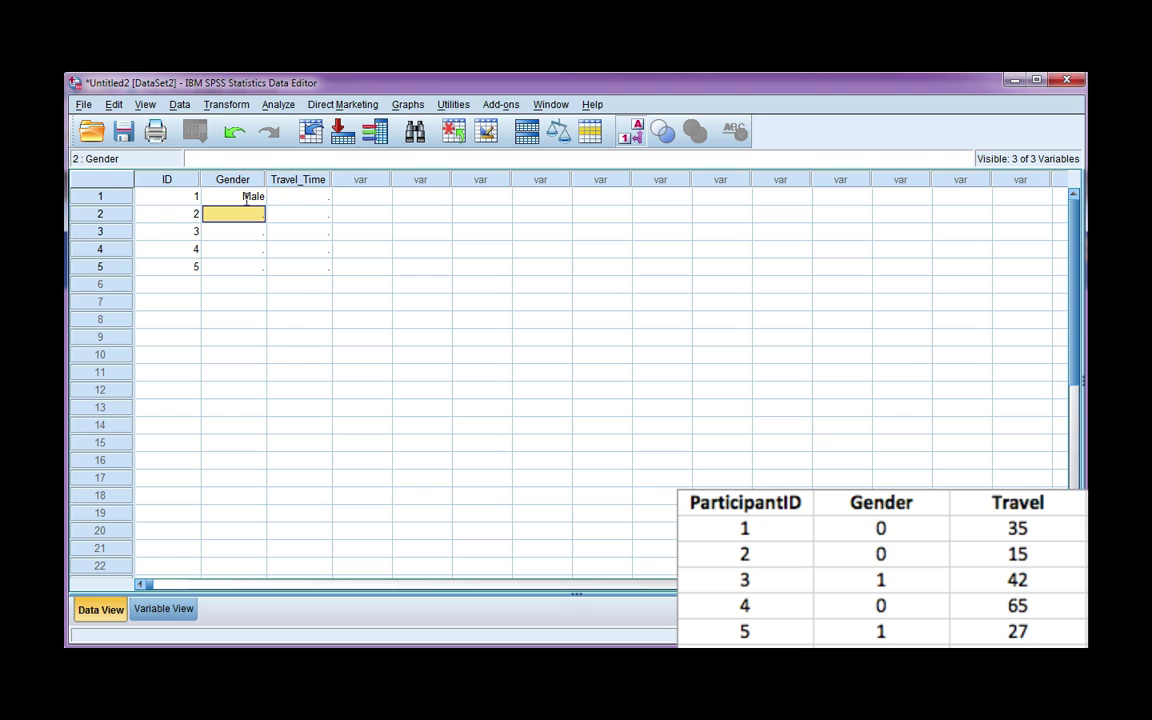
{"action": "type", "text": "0"}
{"action": "key", "text": "Return"}
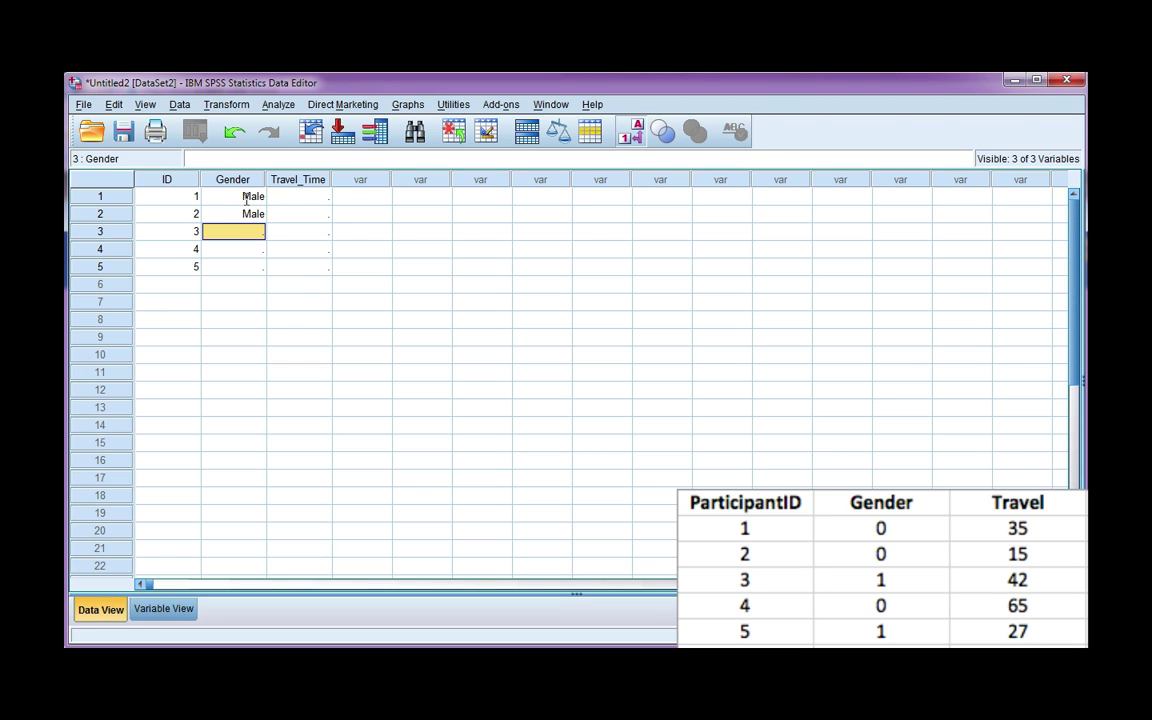
{"action": "type", "text": "1"}
{"action": "key", "text": "Return"}
{"action": "type", "text": "0"}
{"action": "key", "text": "Return"}
{"action": "type", "text": "1"}
{"action": "key", "text": "Return"}
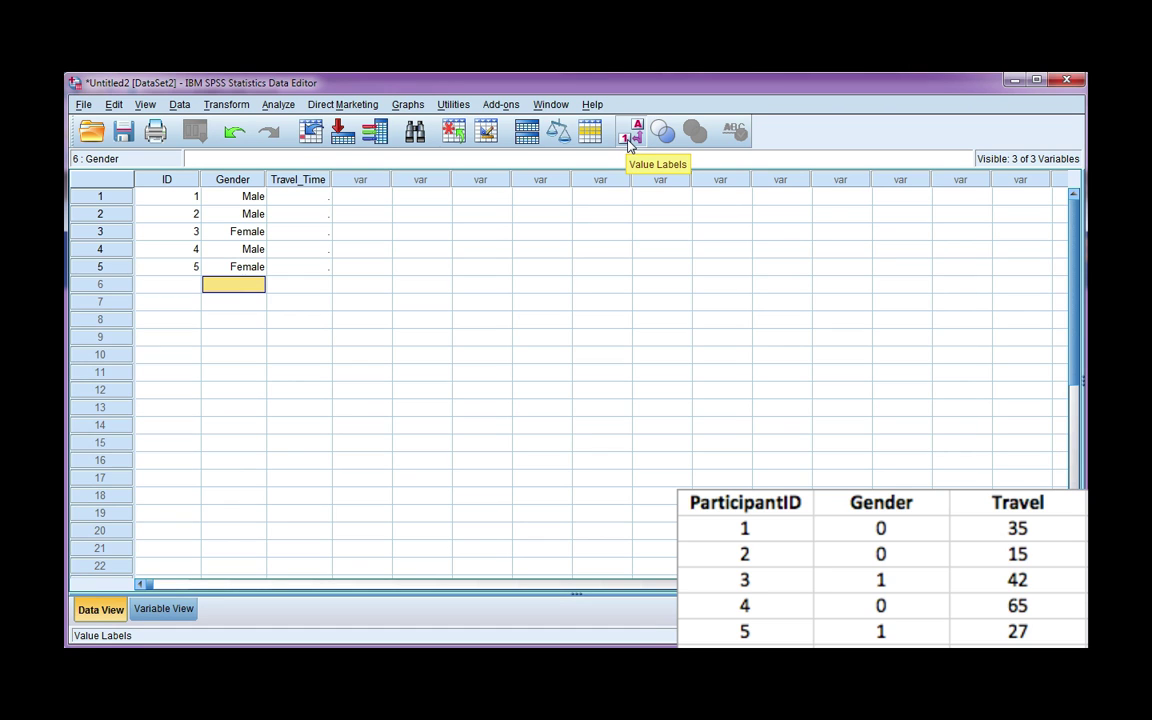
{"action": "left_click", "coordinate": [630, 142]}
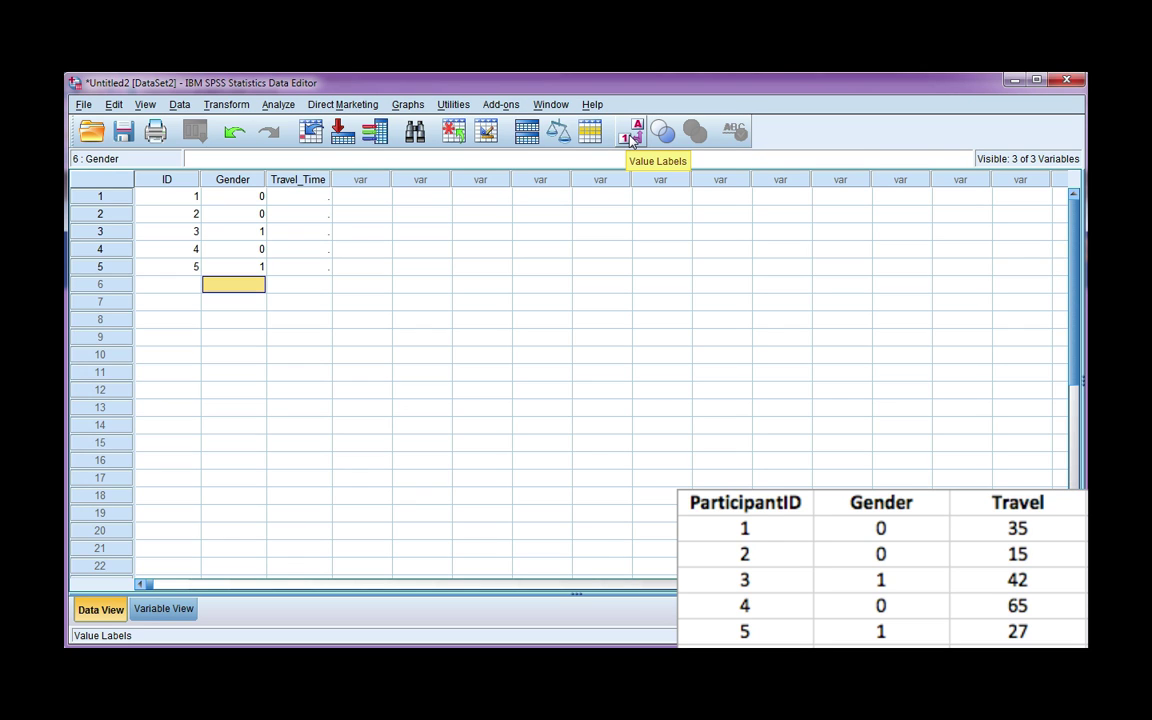
{"action": "left_click", "coordinate": [630, 142]}
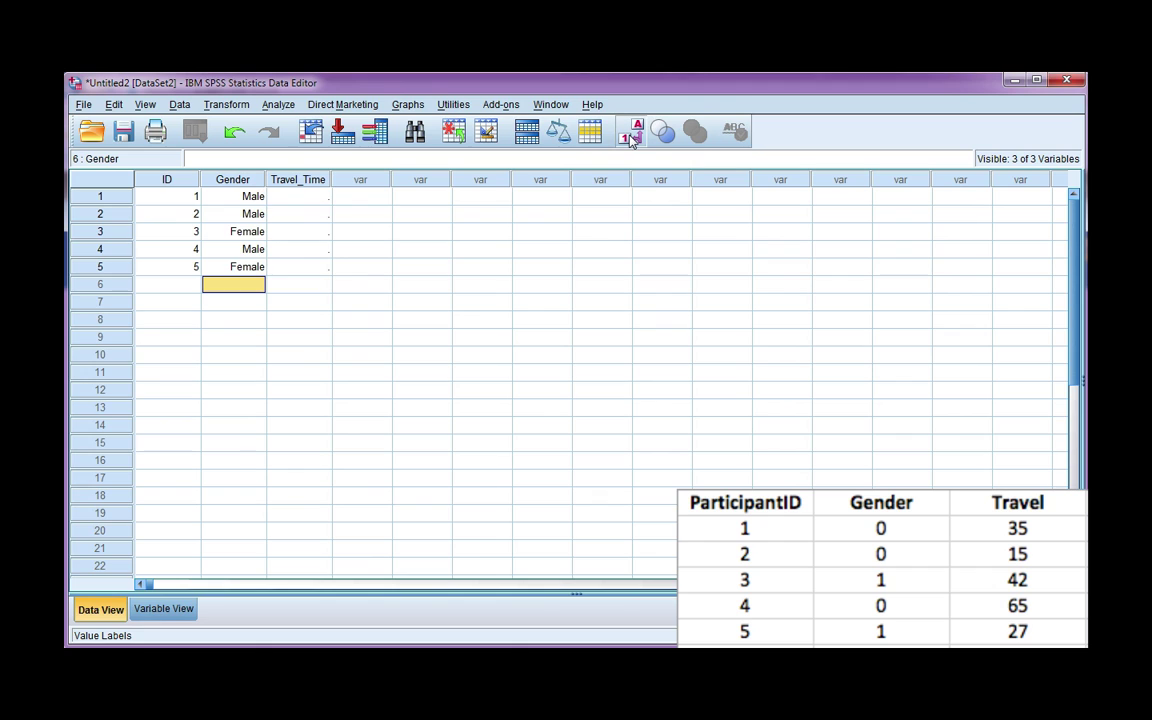
{"action": "left_click", "coordinate": [630, 142]}
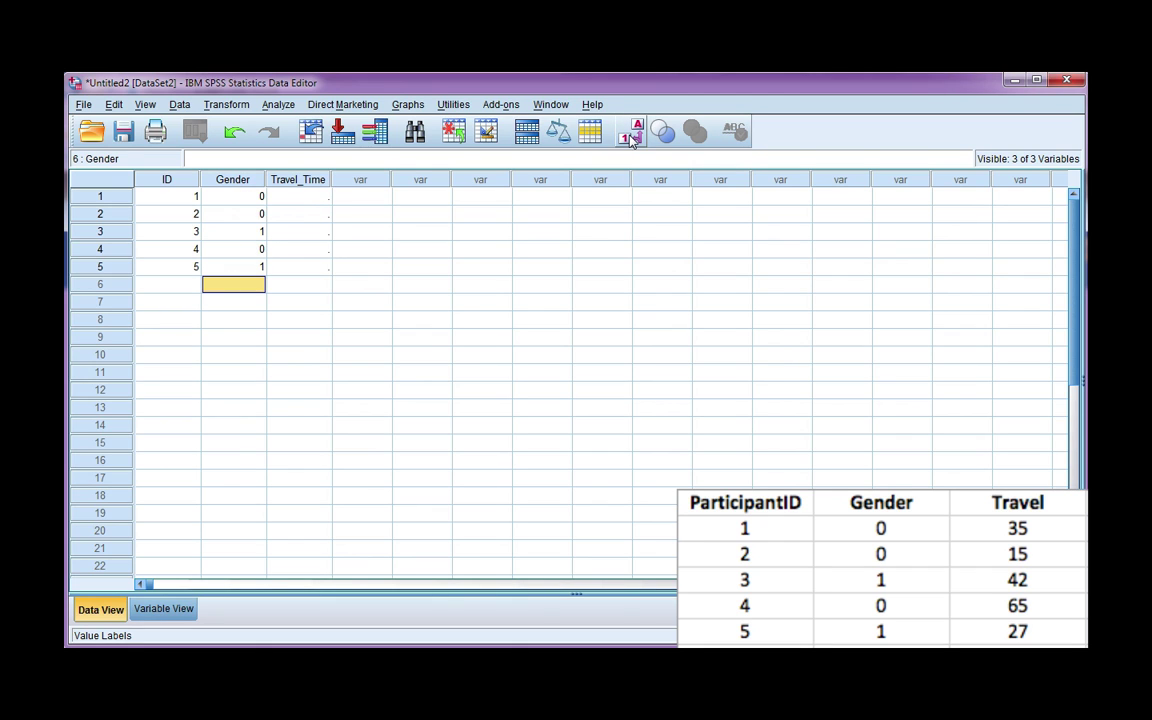
Enter travel times 35, 15, 42, 65 and 27 for the five participants.
{"action": "left_click", "coordinate": [298, 197]}
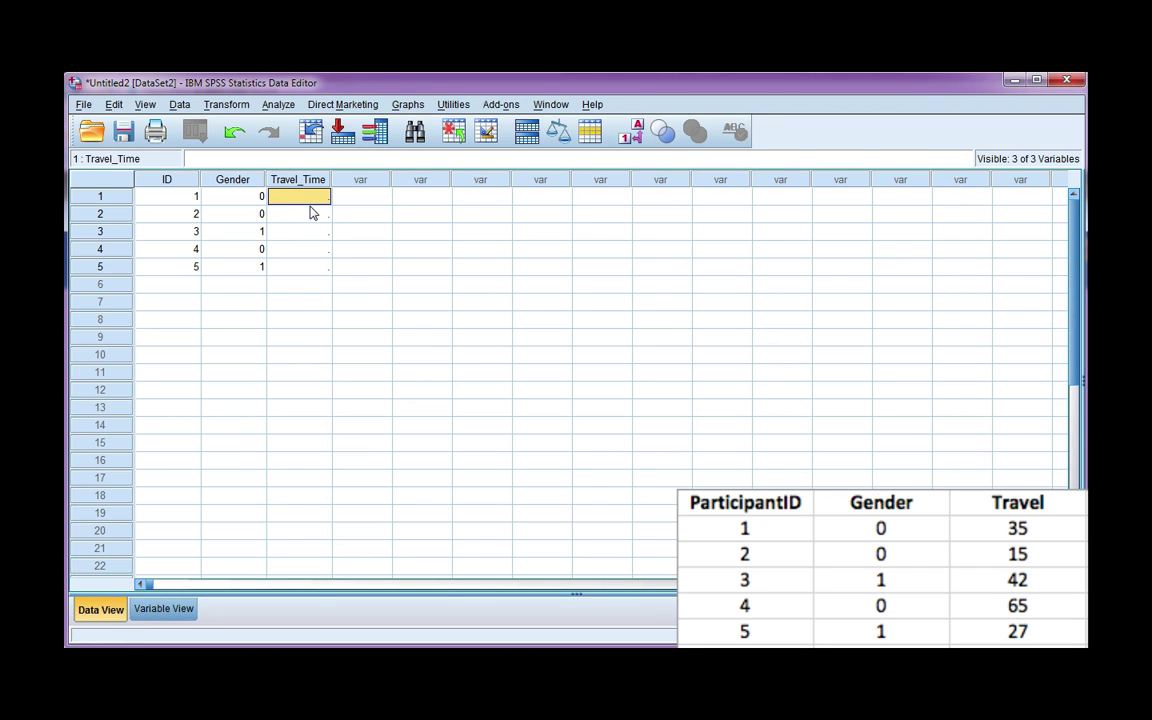
{"action": "type", "text": "35"}
{"action": "key", "text": "Return"}
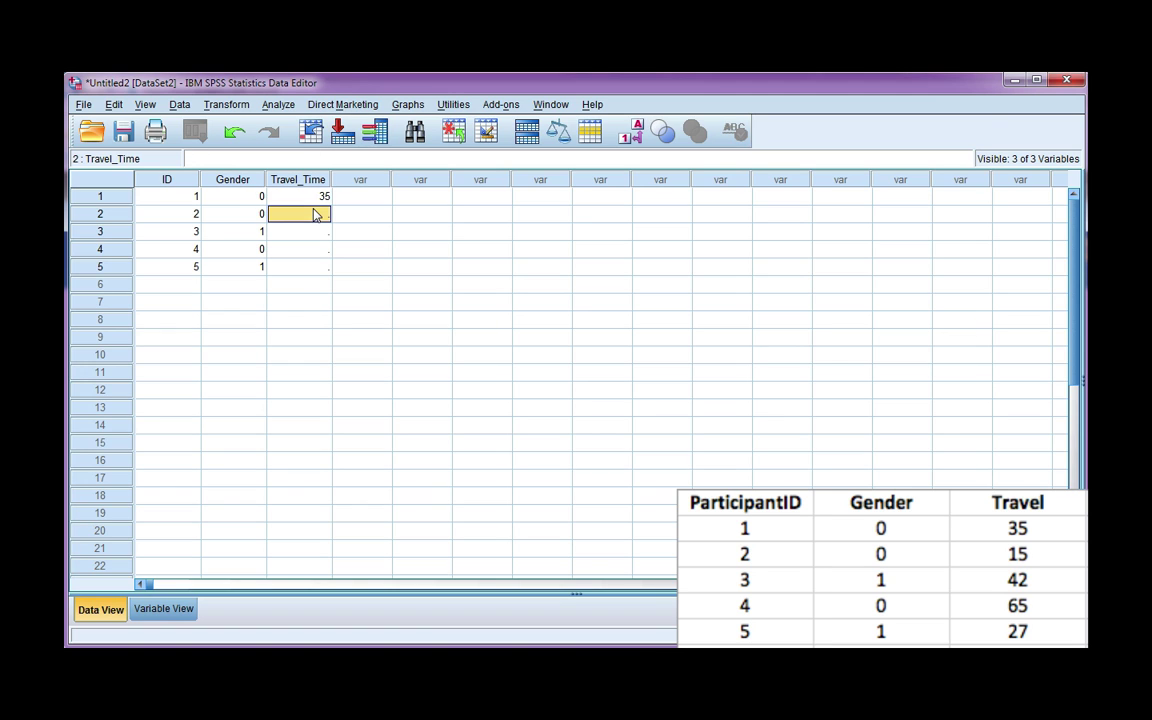
{"action": "type", "text": "15"}
{"action": "key", "text": "Return"}
{"action": "type", "text": "42"}
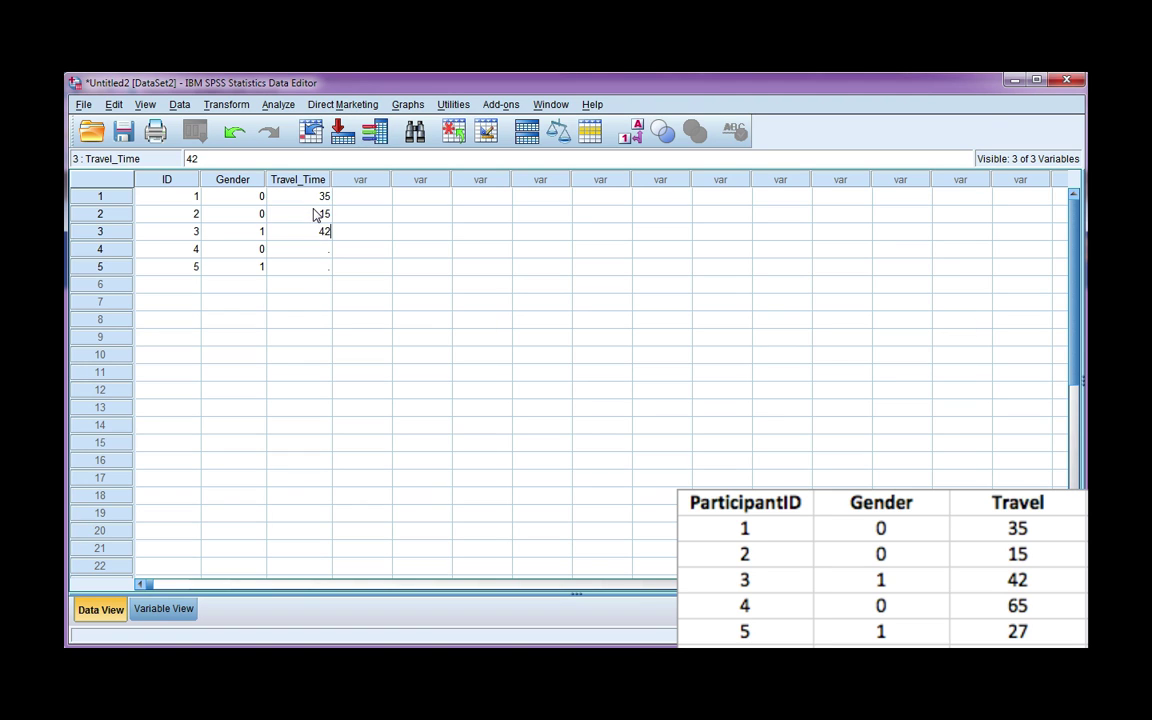
{"action": "key", "text": "Return"}
{"action": "type", "text": "65"}
{"action": "type", "text": "7"}
{"action": "key", "text": "Return"}
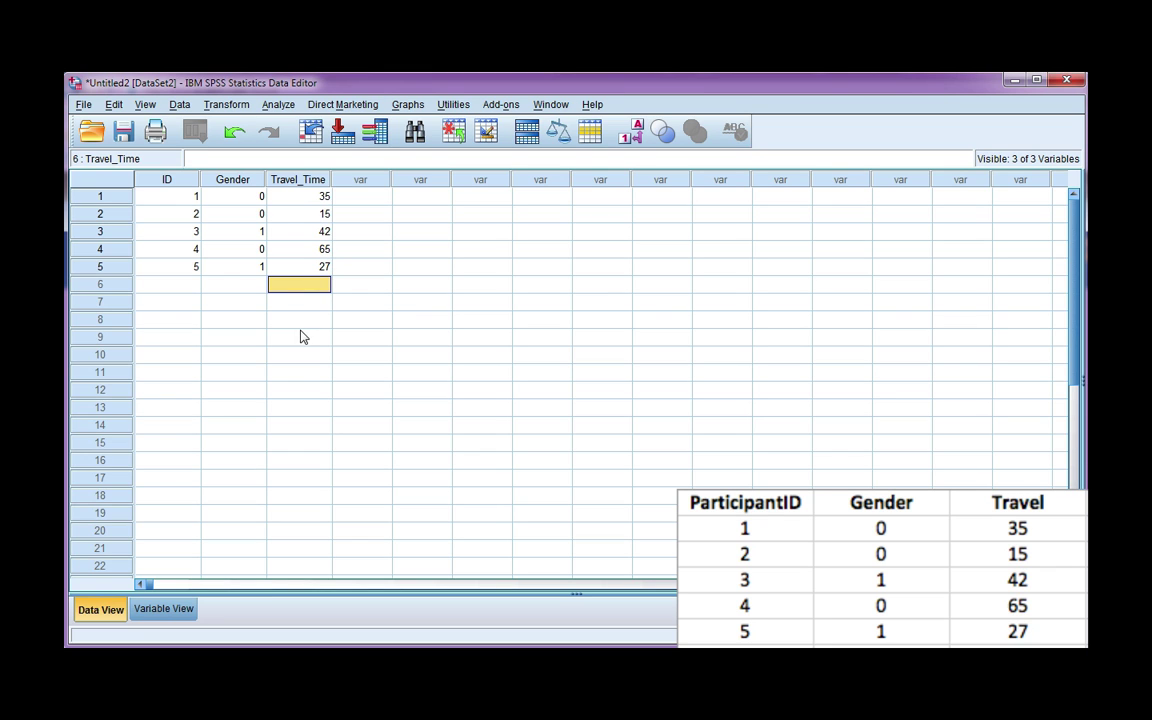
Switch to Variable View to review the ID, Gender and Travel_Time definitions.
{"action": "left_click", "coordinate": [168, 610]}
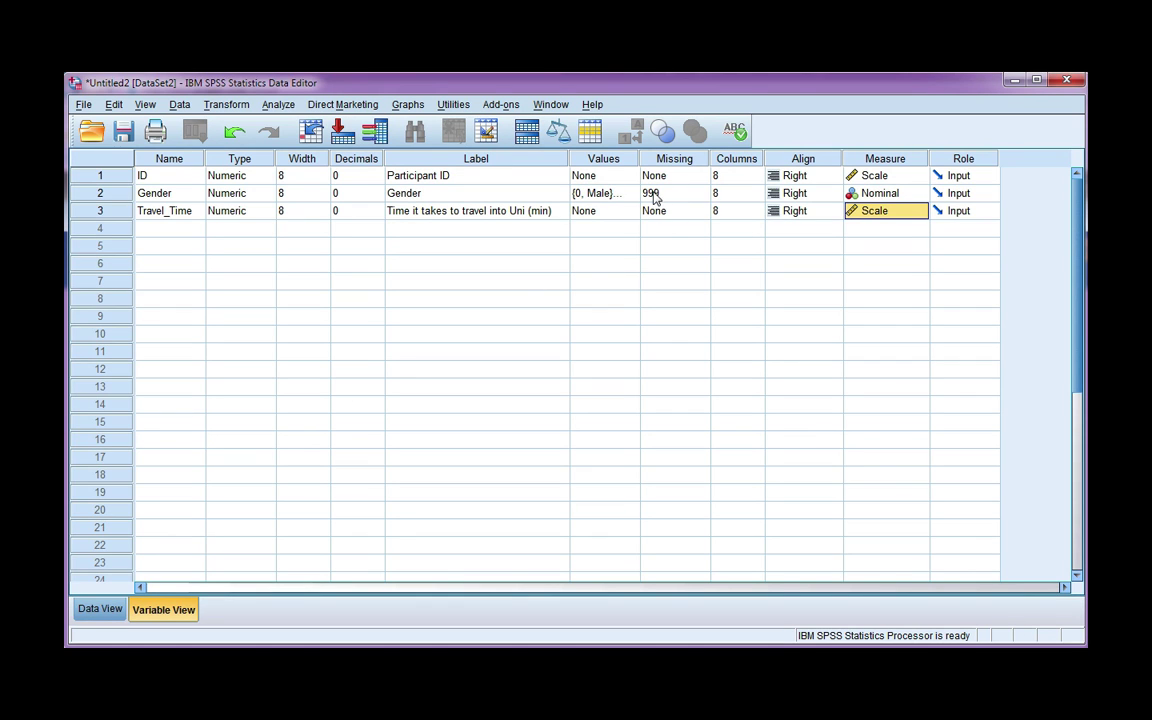
In Data View, overwrite participant 2's Gender with 999, then go back to Variable View.
{"action": "left_click", "coordinate": [104, 608]}
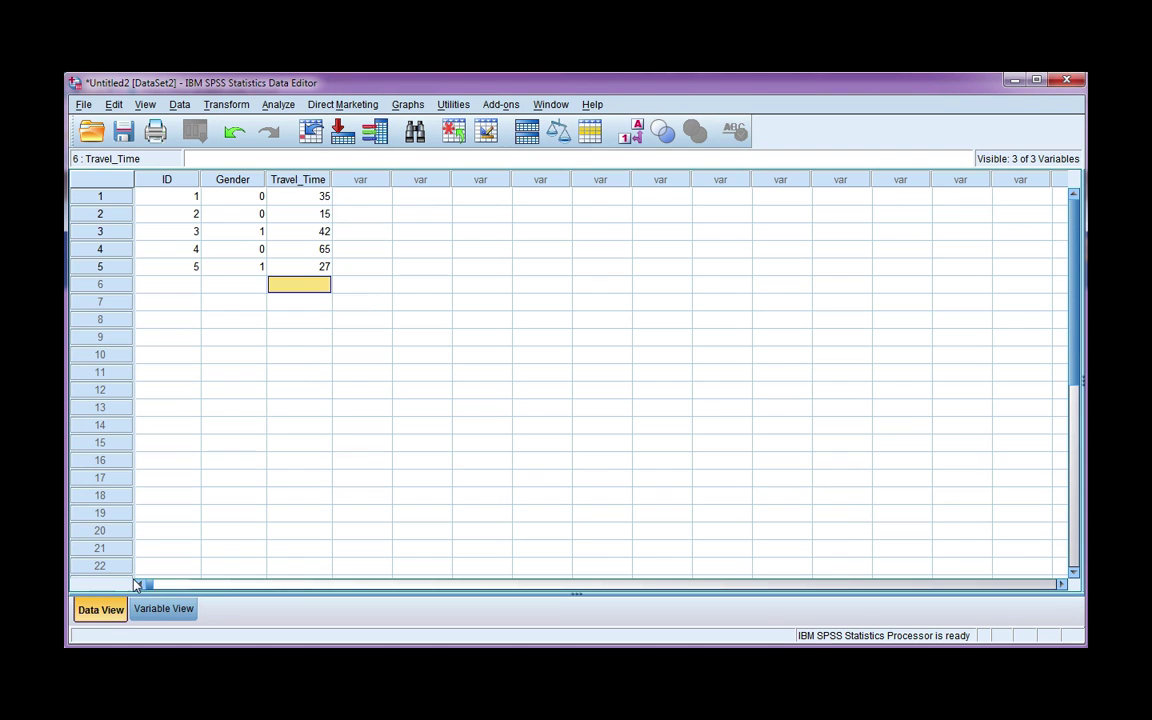
{"action": "left_click", "coordinate": [240, 213]}
{"action": "key", "text": "Delete"}
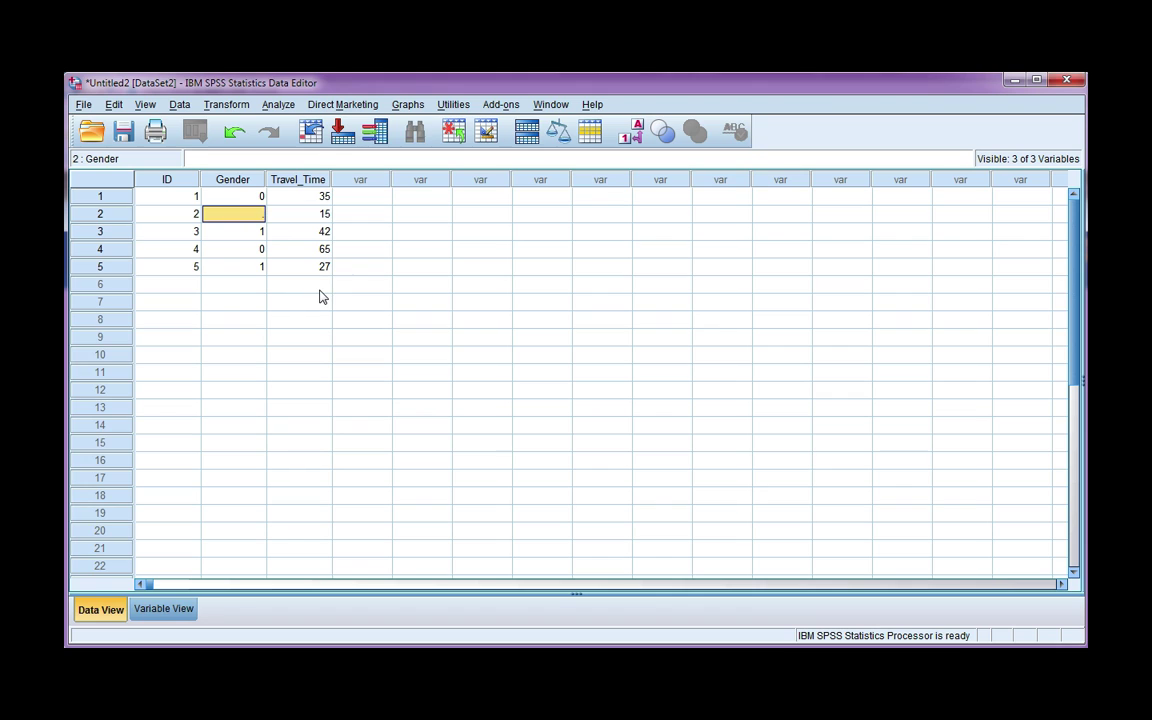
{"action": "key", "text": "Return"}
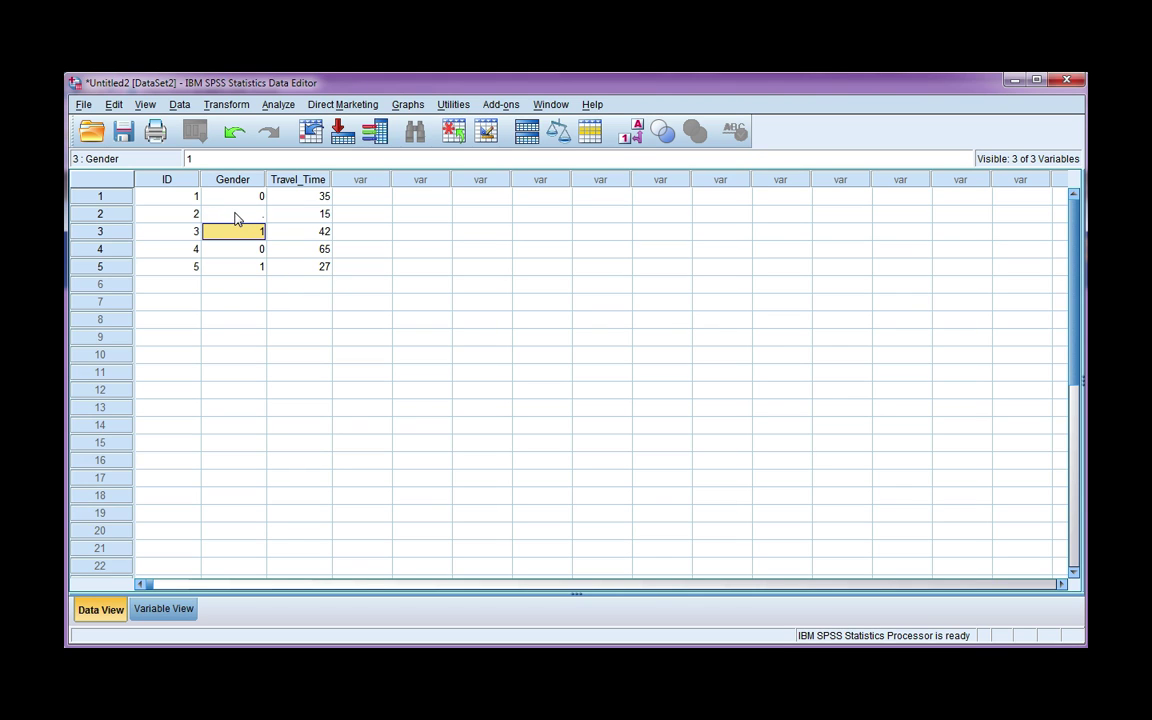
{"action": "left_click", "coordinate": [237, 218]}
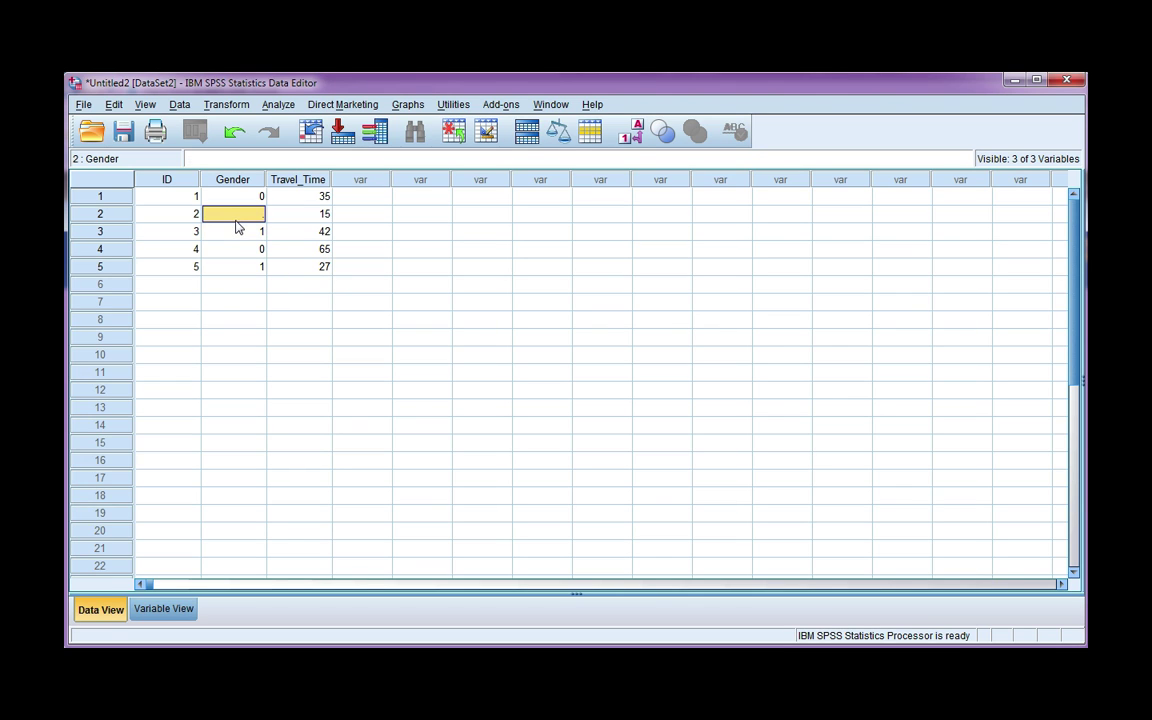
{"action": "type", "text": "9"}
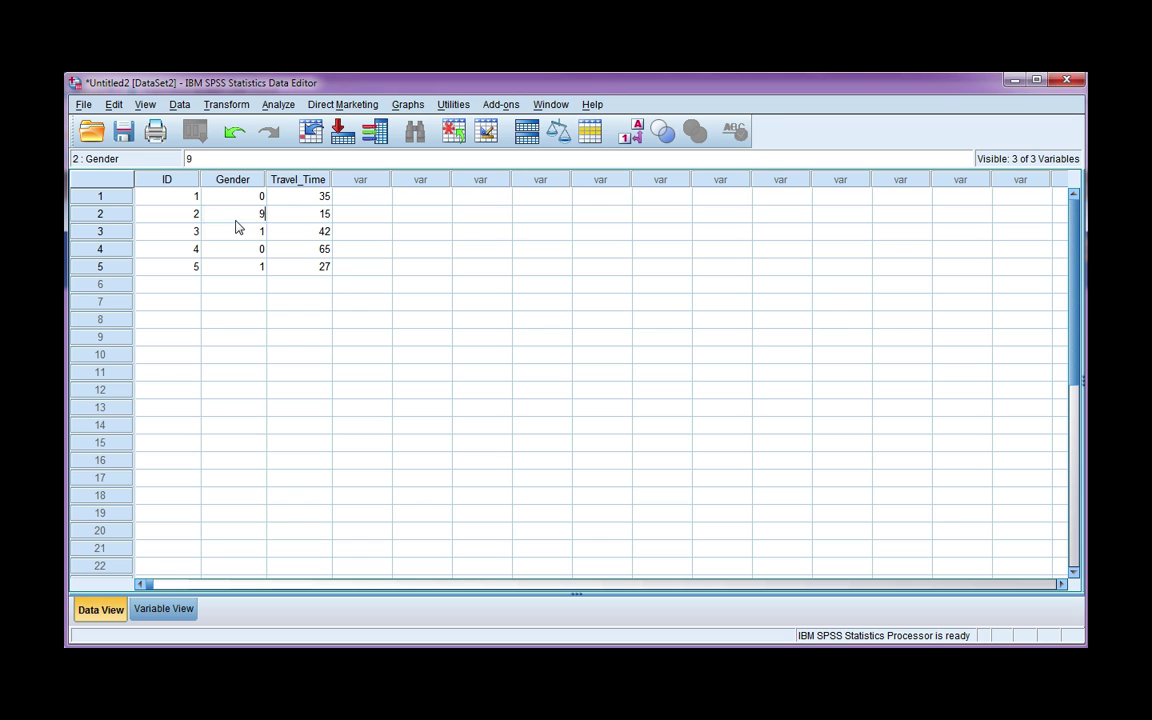
{"action": "type", "text": "99"}
{"action": "key", "text": "Return"}
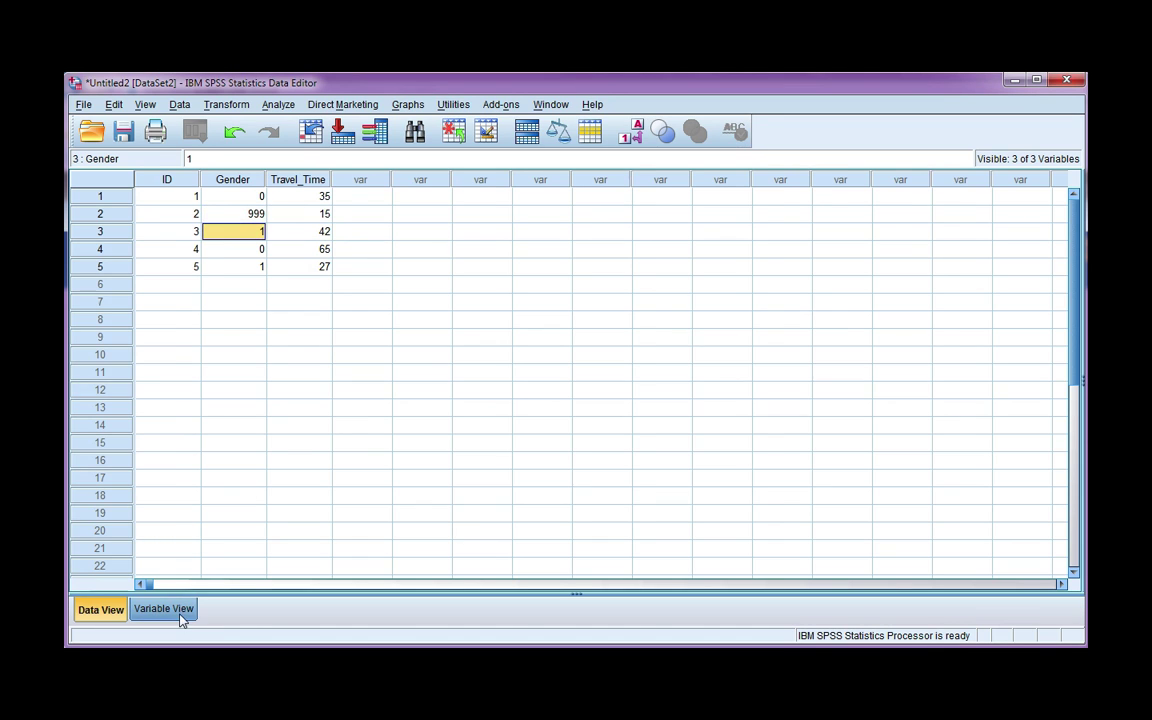
{"action": "left_click", "coordinate": [176, 612]}
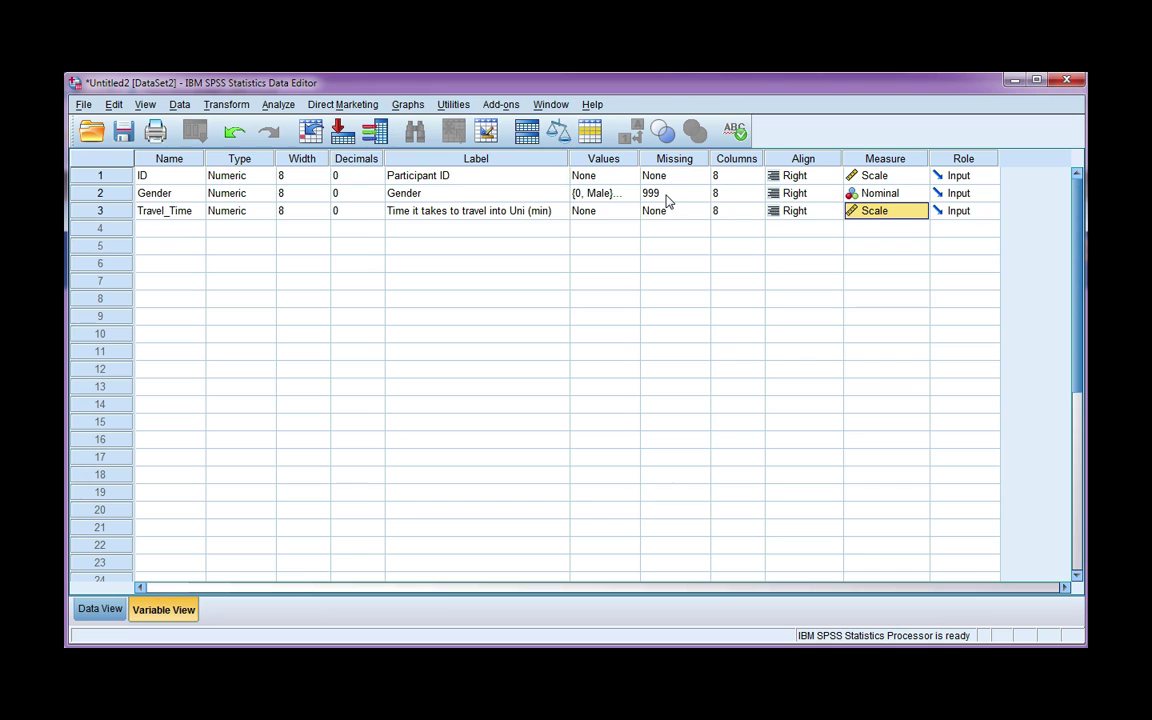